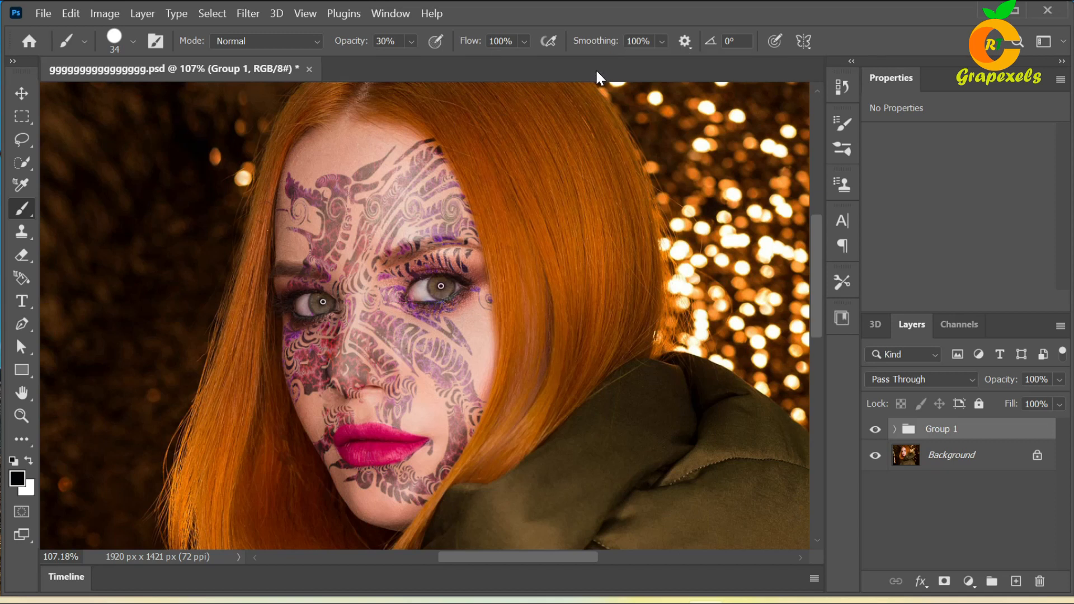
# Close the current document without saving and open beast-gd9793ec20_1920 from the Print For Shirts folder in IMAGES on drive D
pyautogui.click(309, 69)
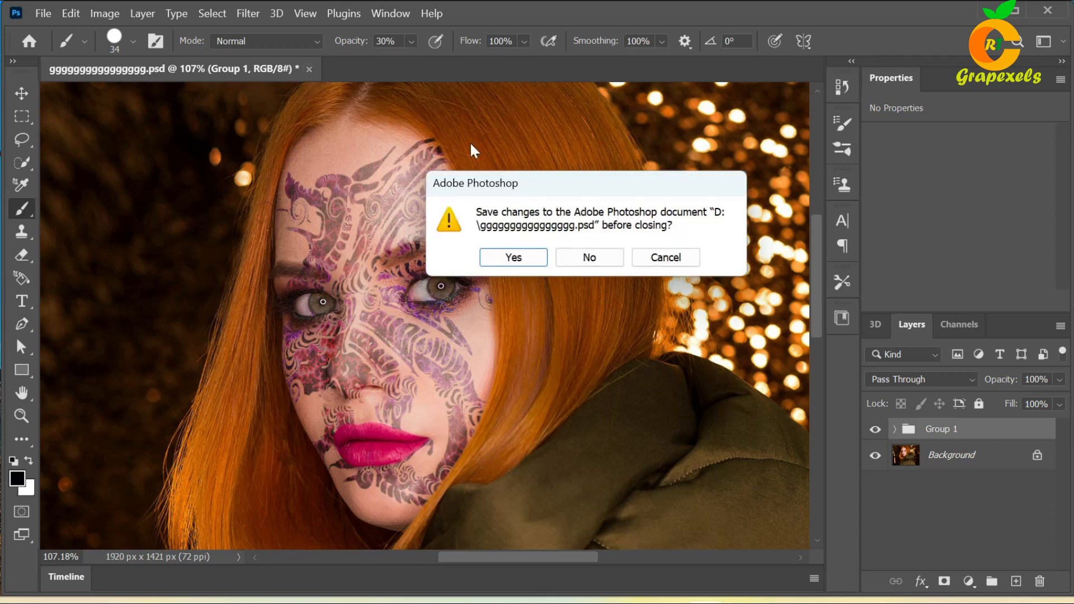
pyautogui.click(577, 259)
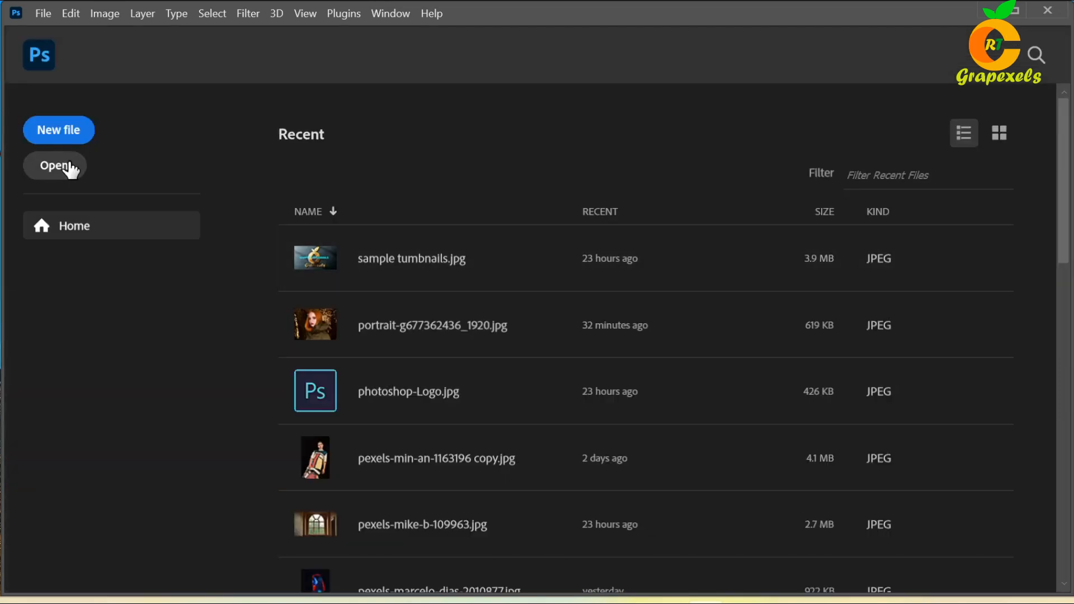
pyautogui.click(69, 166)
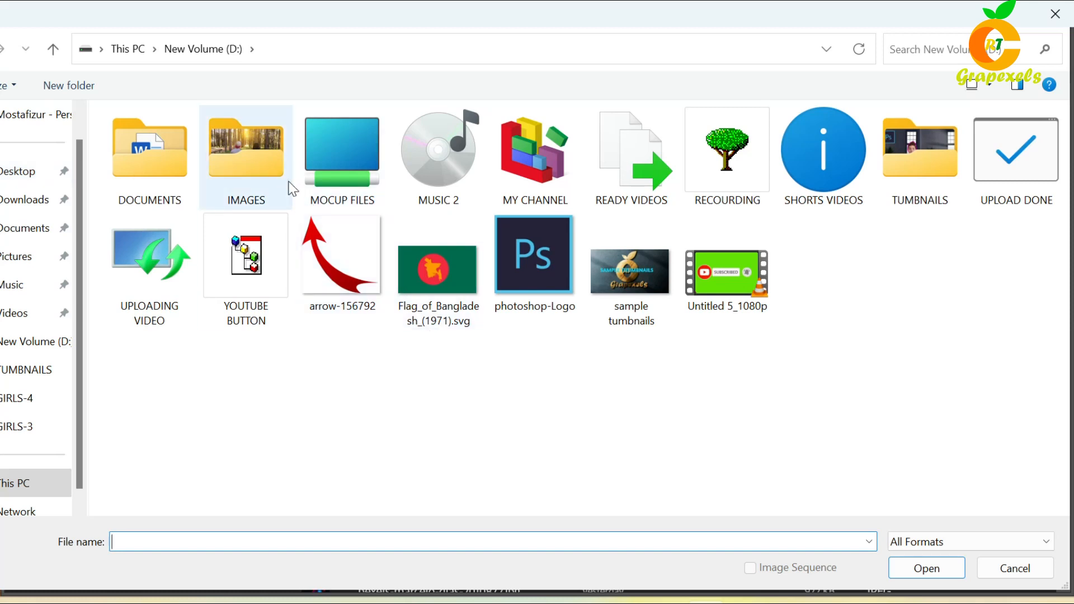
pyautogui.doubleClick(281, 174)
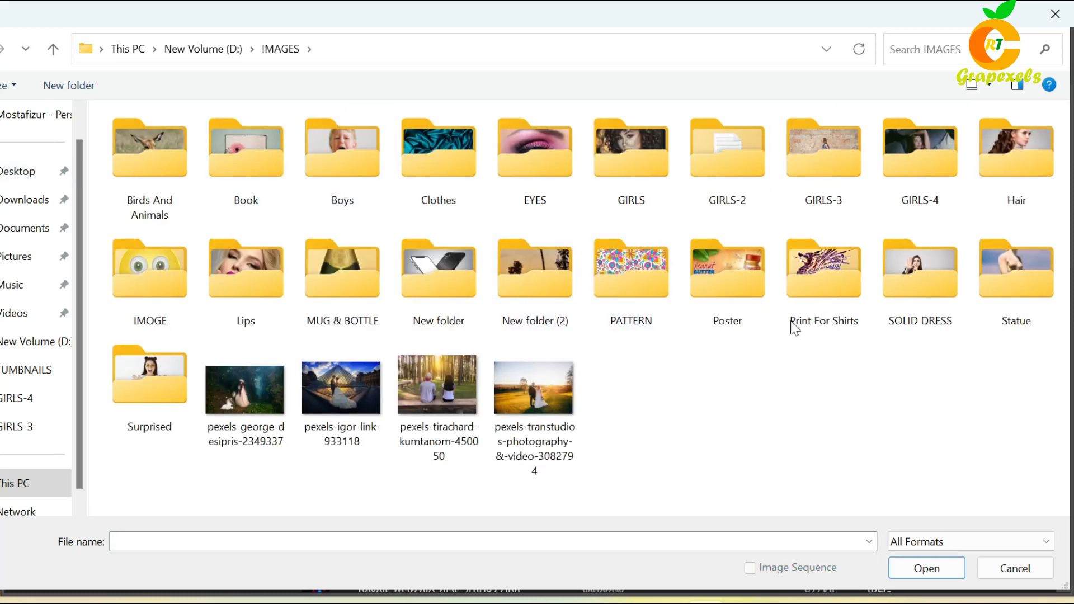
pyautogui.doubleClick(812, 278)
pyautogui.click(173, 175)
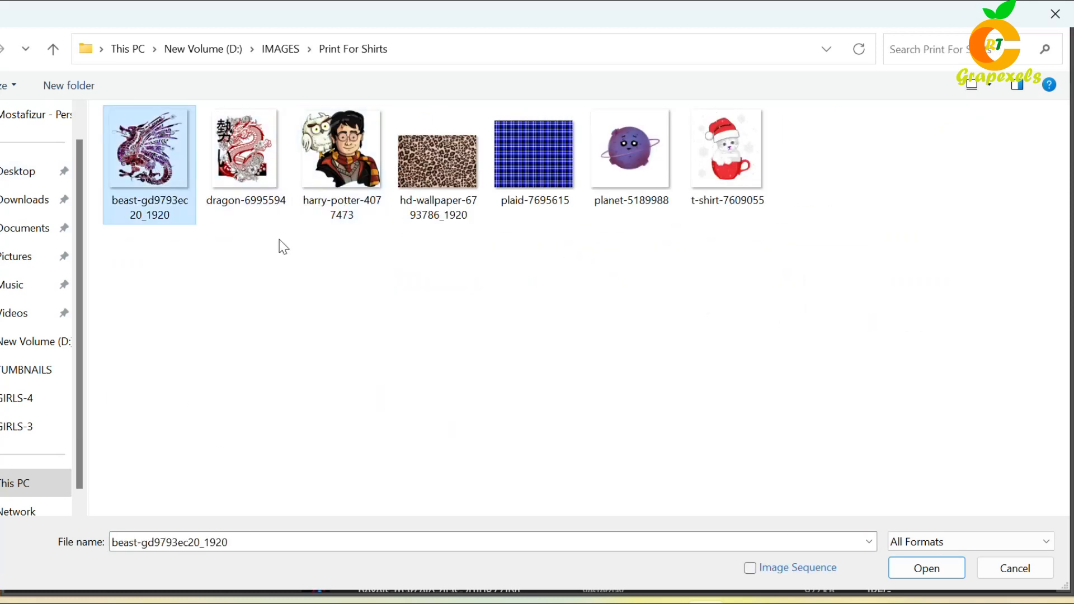
pyautogui.click(928, 570)
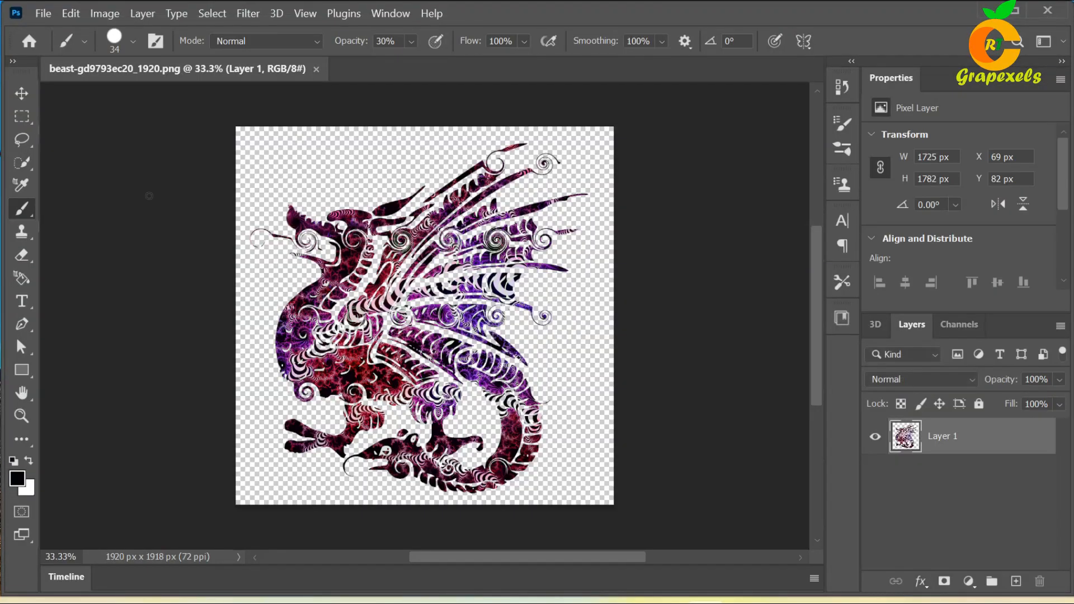
# Open the image portrait-g677362436_1920 from the GIRLS-3 folder in IMAGES
pyautogui.click(43, 13)
pyautogui.click(34, 47)
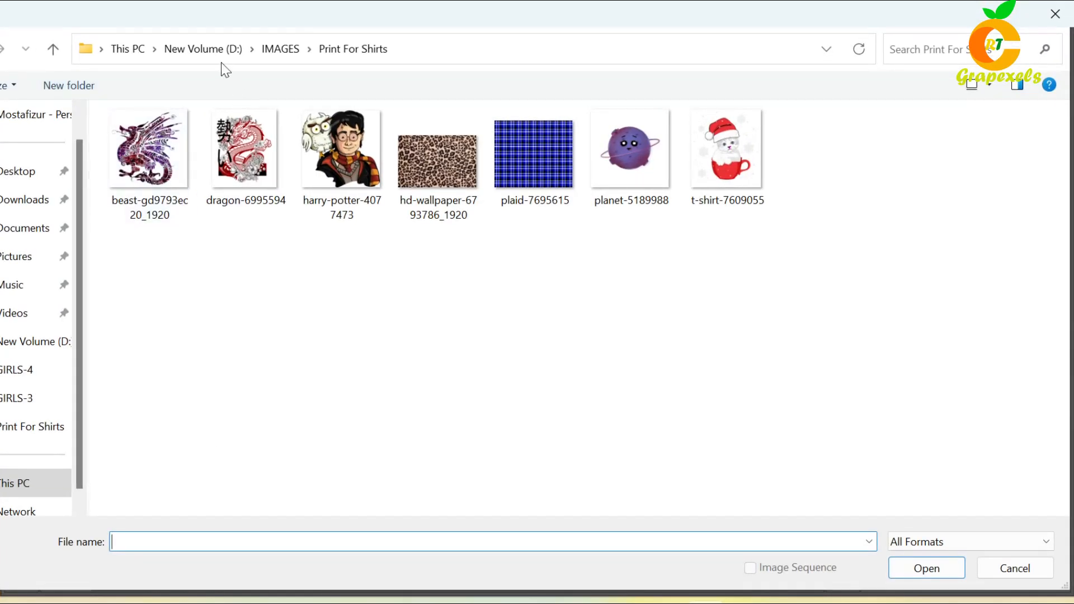
pyautogui.click(283, 51)
pyautogui.doubleClick(810, 165)
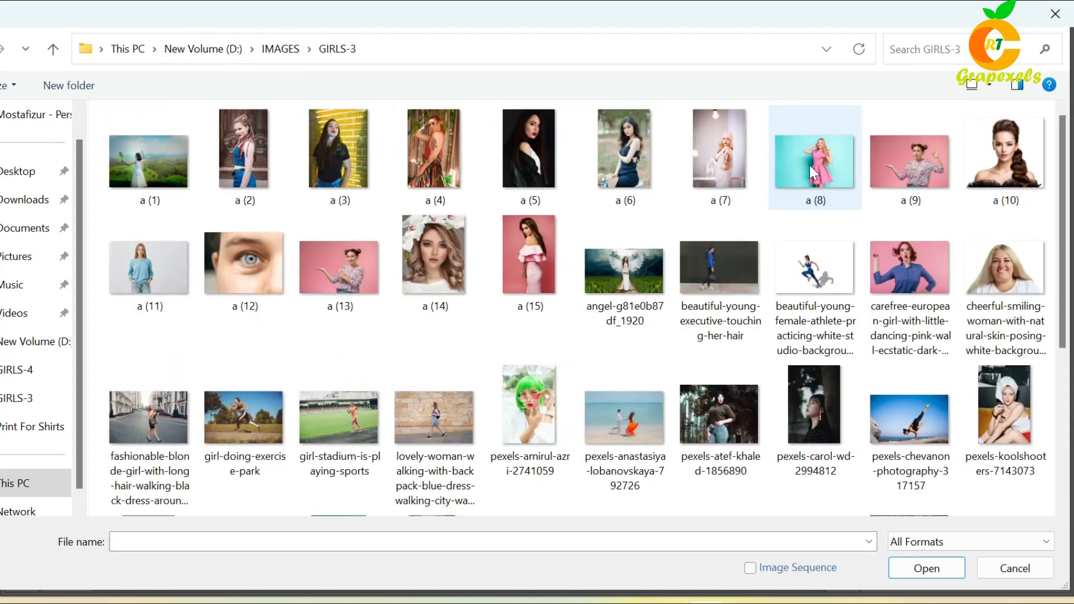
pyautogui.click(283, 50)
pyautogui.doubleClick(895, 156)
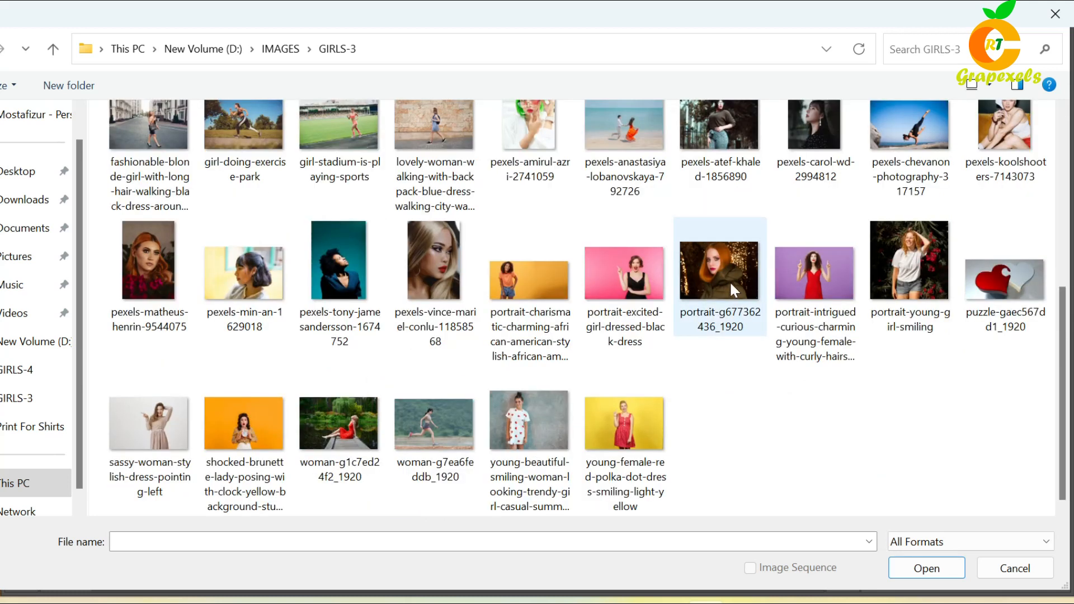
pyautogui.click(728, 280)
pyautogui.click(924, 569)
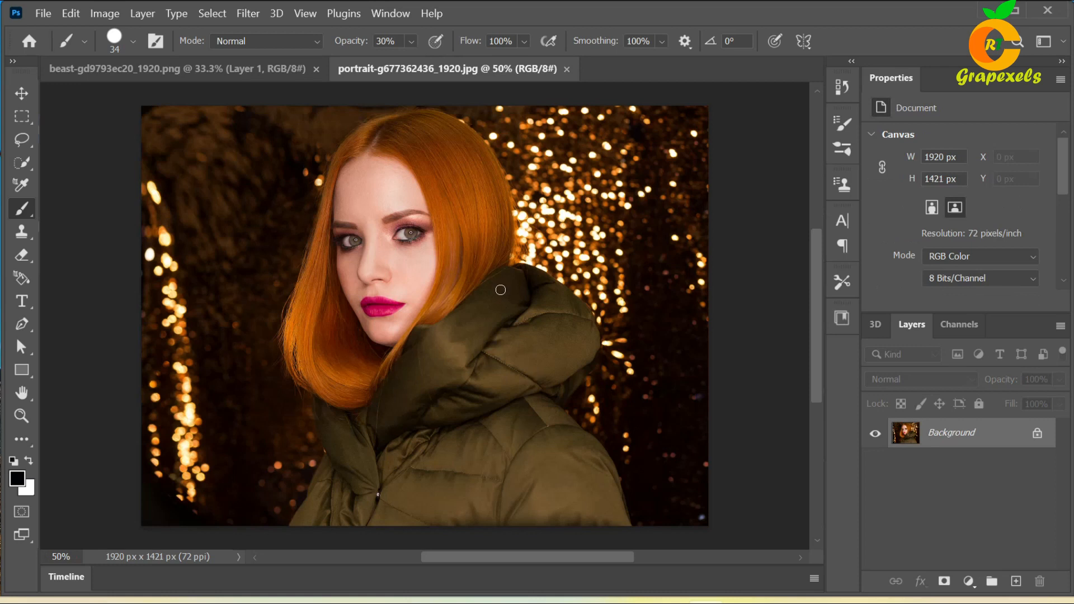
# Desaturate the portrait's Background layer to black and white
pyautogui.scroll(3, 503, 294)
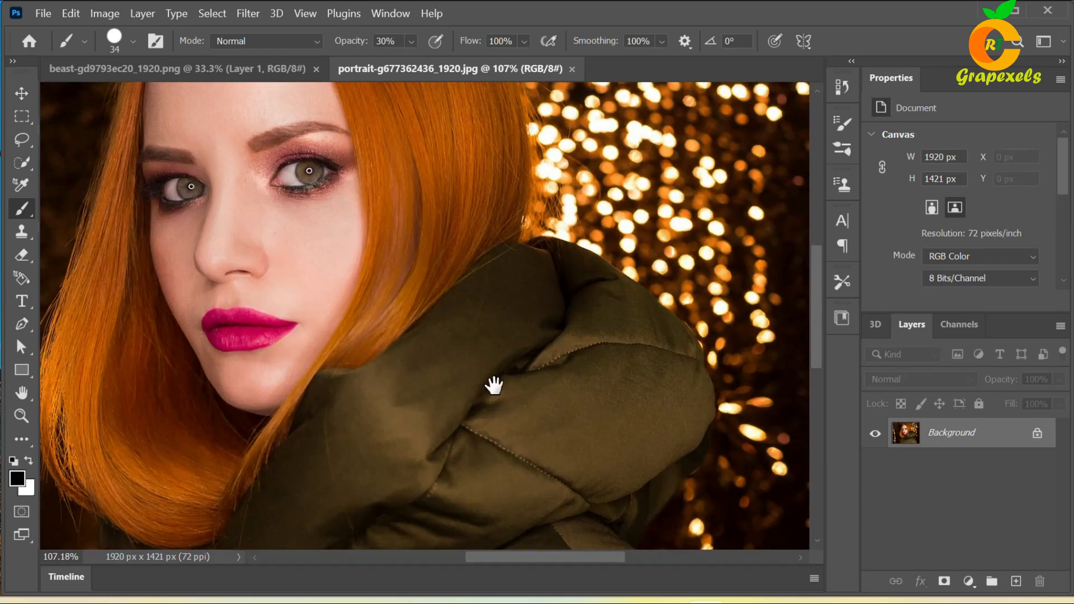
pyautogui.moveTo(405, 304)
pyautogui.mouseDown()
pyautogui.moveTo(448, 376)
pyautogui.moveTo(578, 412)
pyautogui.moveTo(562, 425)
pyautogui.mouseUp()
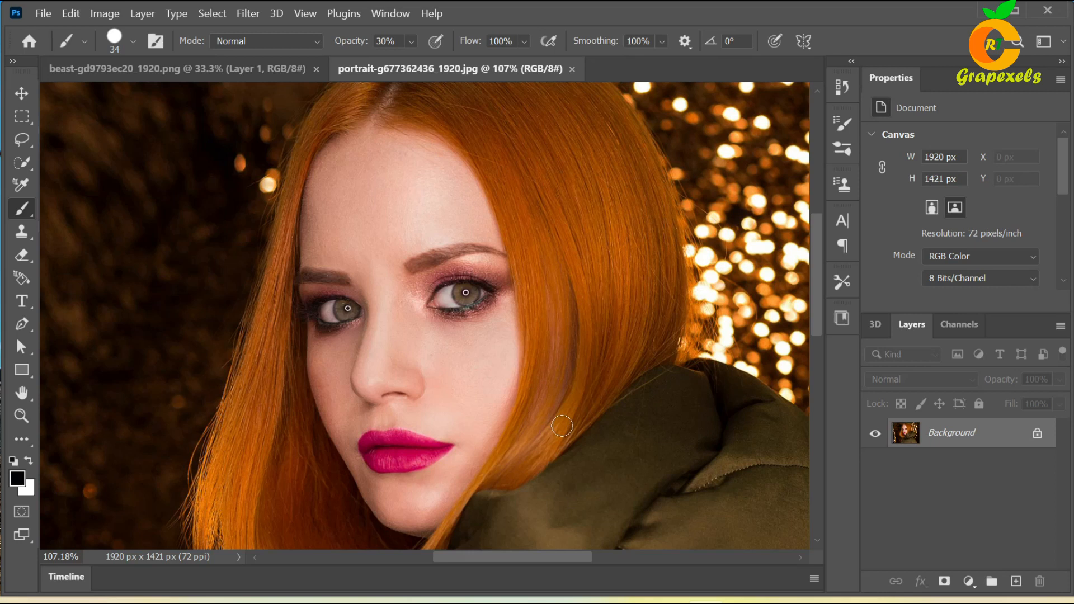
pyautogui.click(27, 93)
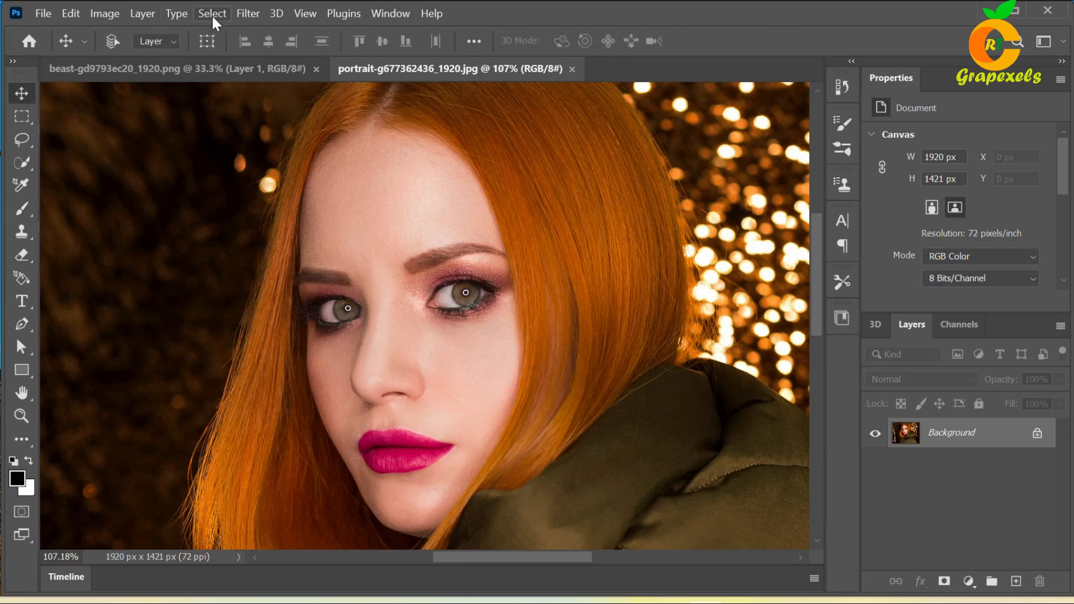
pyautogui.click(109, 14)
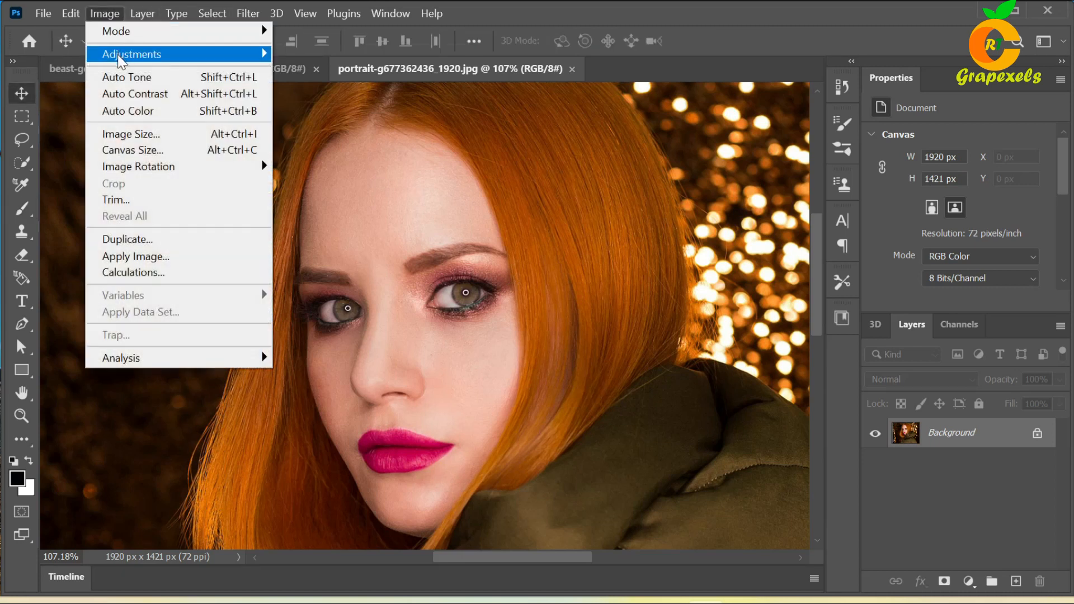
pyautogui.moveTo(193, 56)
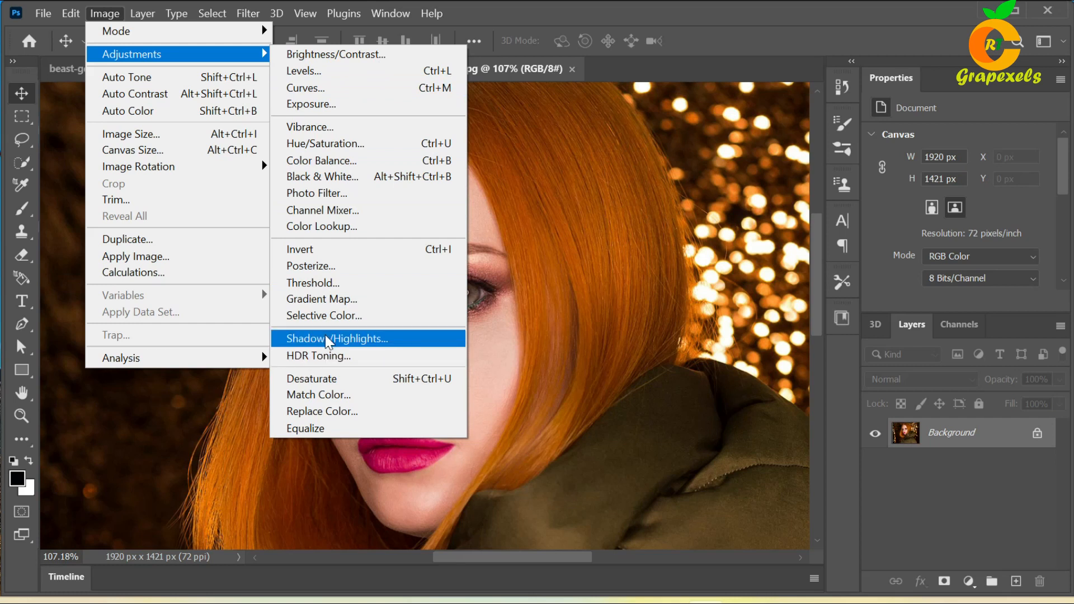
pyautogui.click(330, 379)
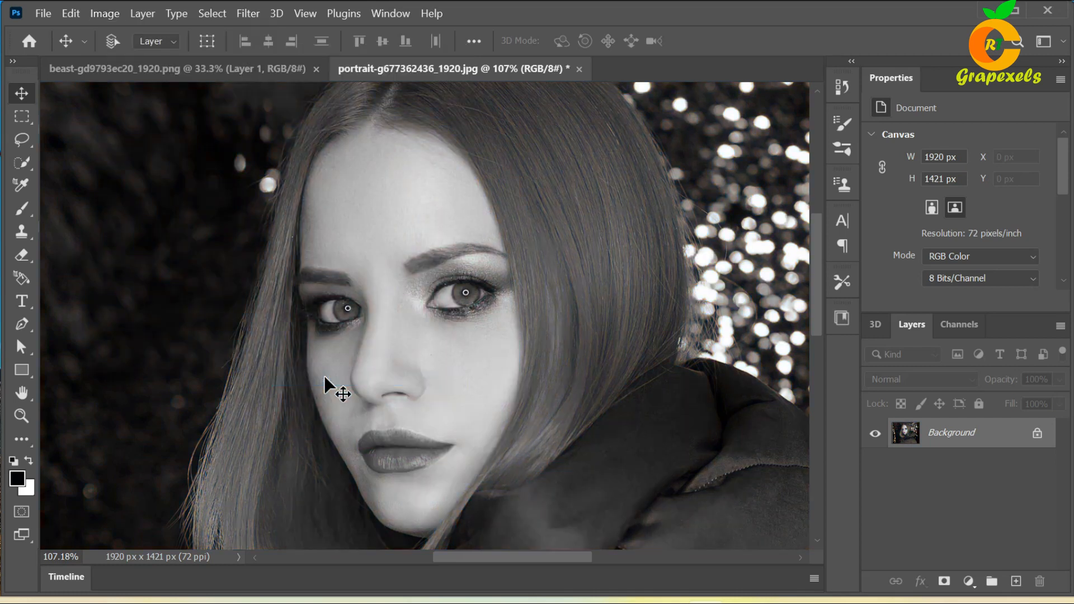
# Apply a Gaussian Blur with a 2.5-pixel radius to the black-and-white portrait
pyautogui.click(253, 13)
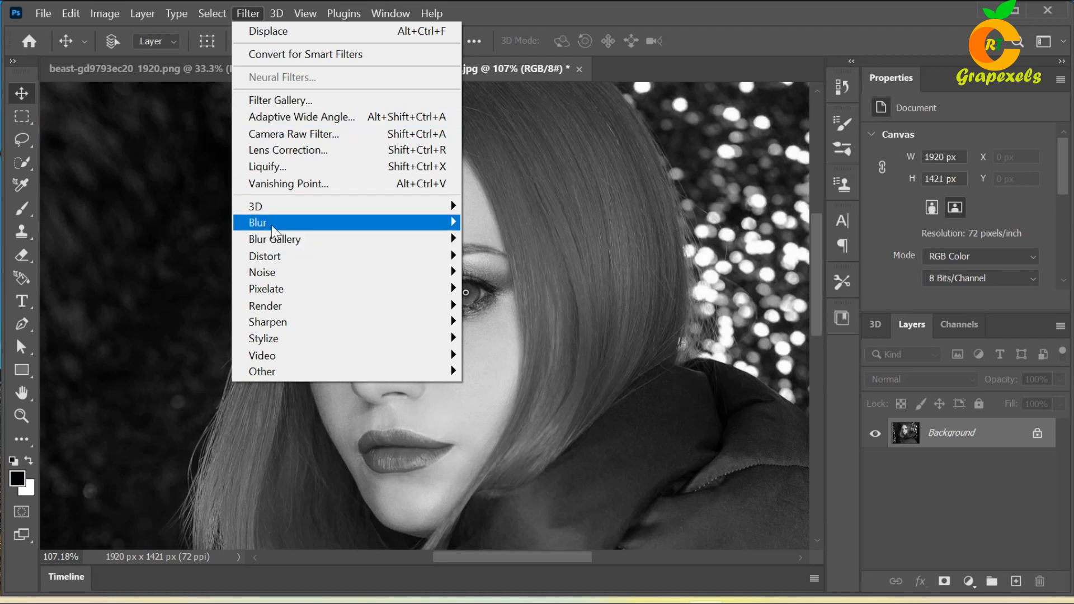
pyautogui.moveTo(272, 223)
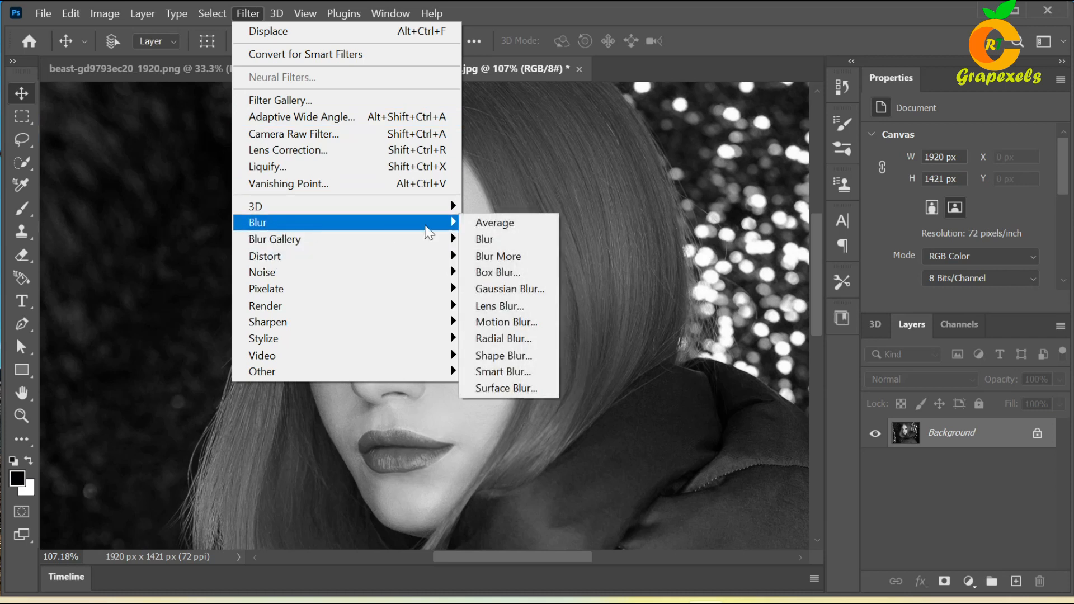
pyautogui.click(505, 289)
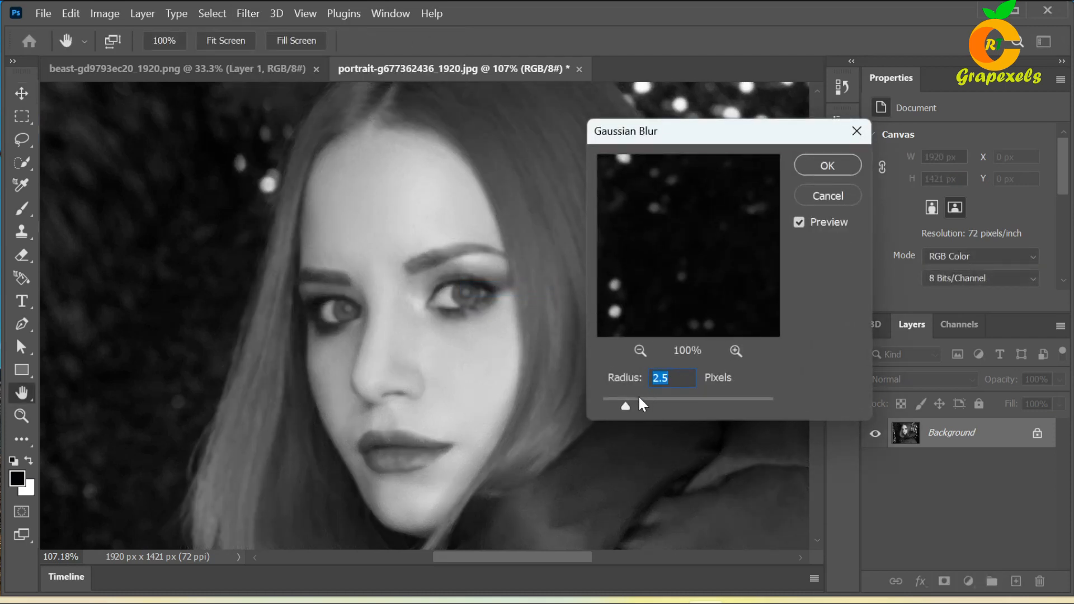
pyautogui.click(809, 170)
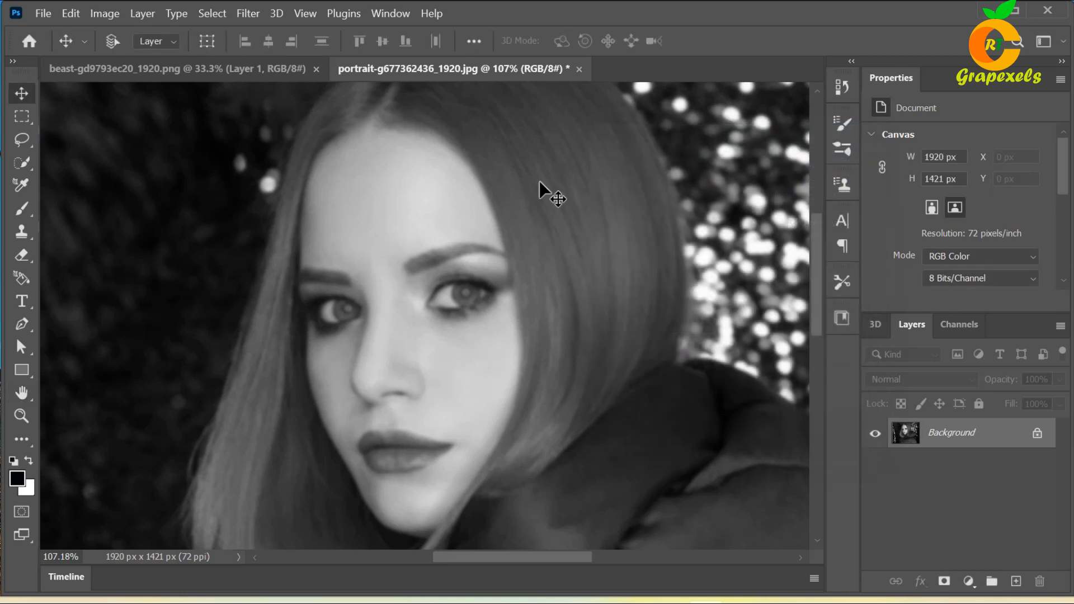
# Save the blurred portrait in Photoshop PSD format on New Volume (D:), using a row of repeated letter r as the file name
pyautogui.click(49, 13)
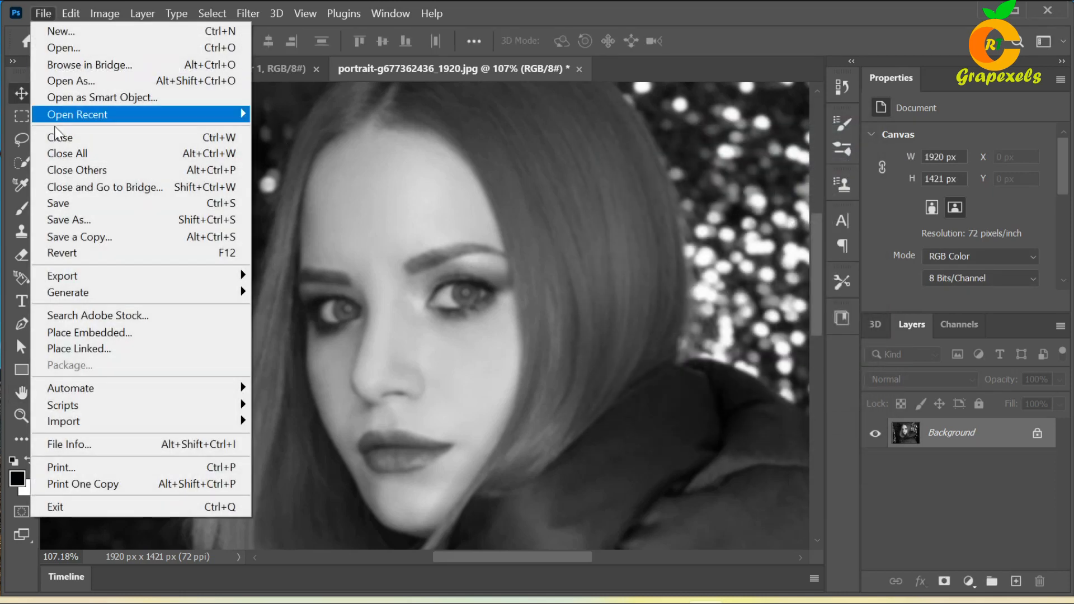
pyautogui.click(65, 221)
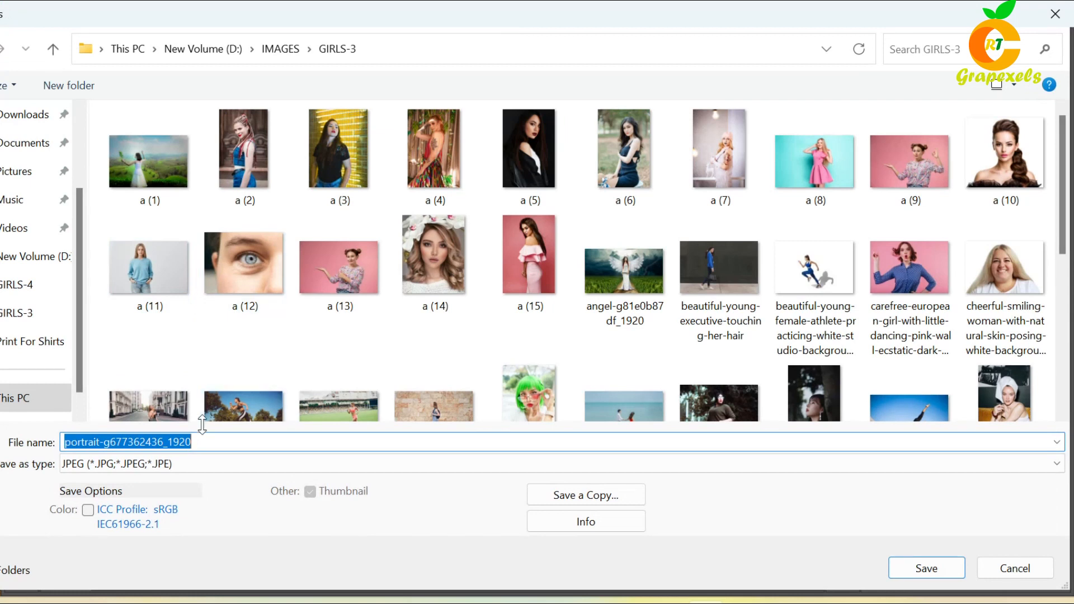
pyautogui.write('rrrrrrrrrrrrrrrr')
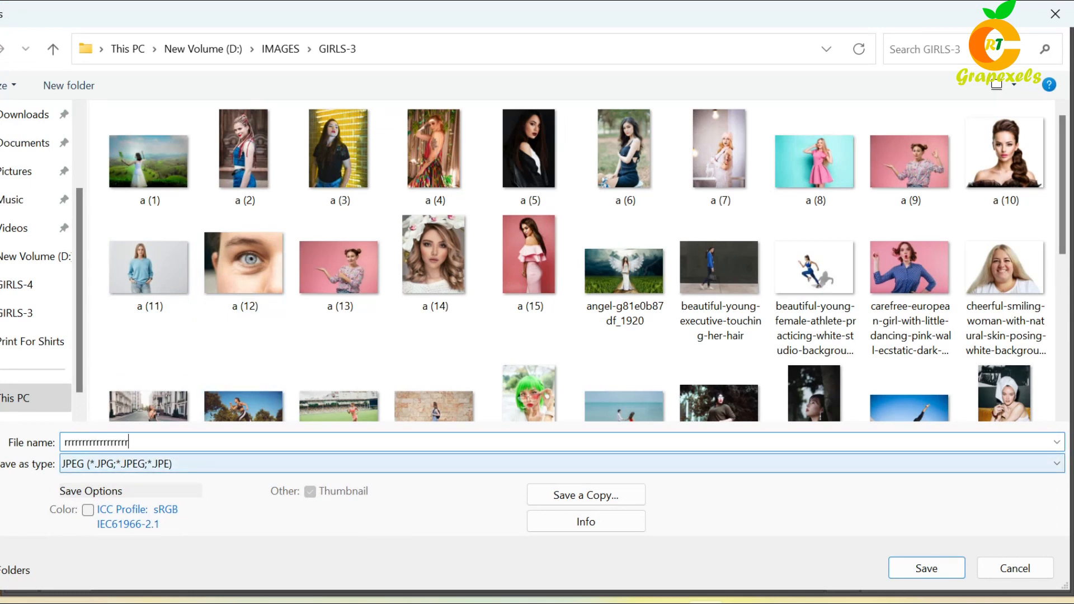
pyautogui.click(270, 464)
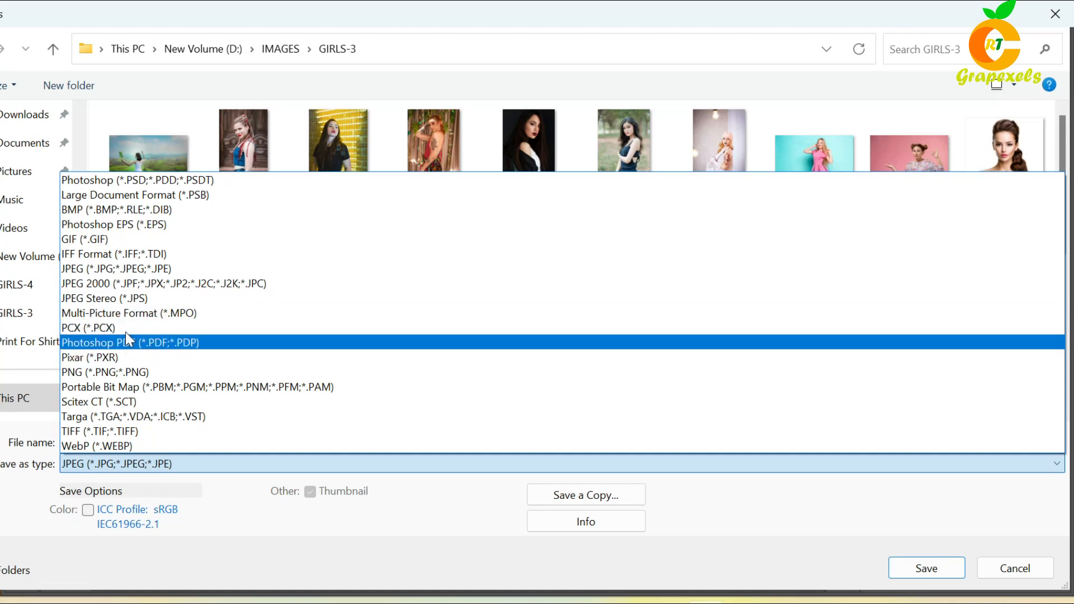
pyautogui.click(134, 180)
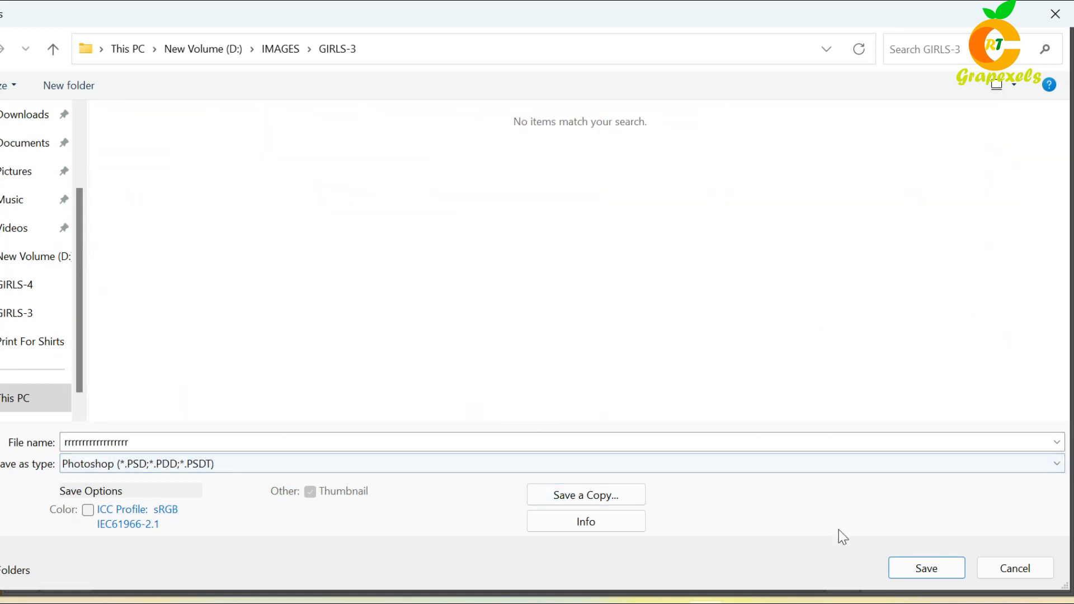
pyautogui.click(186, 40)
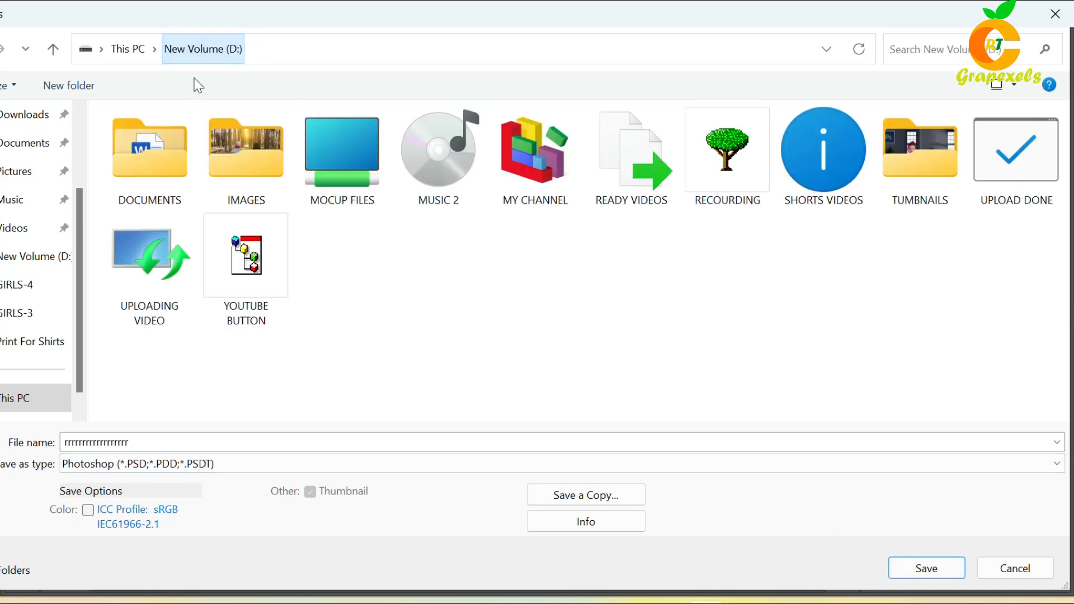
pyautogui.click(915, 561)
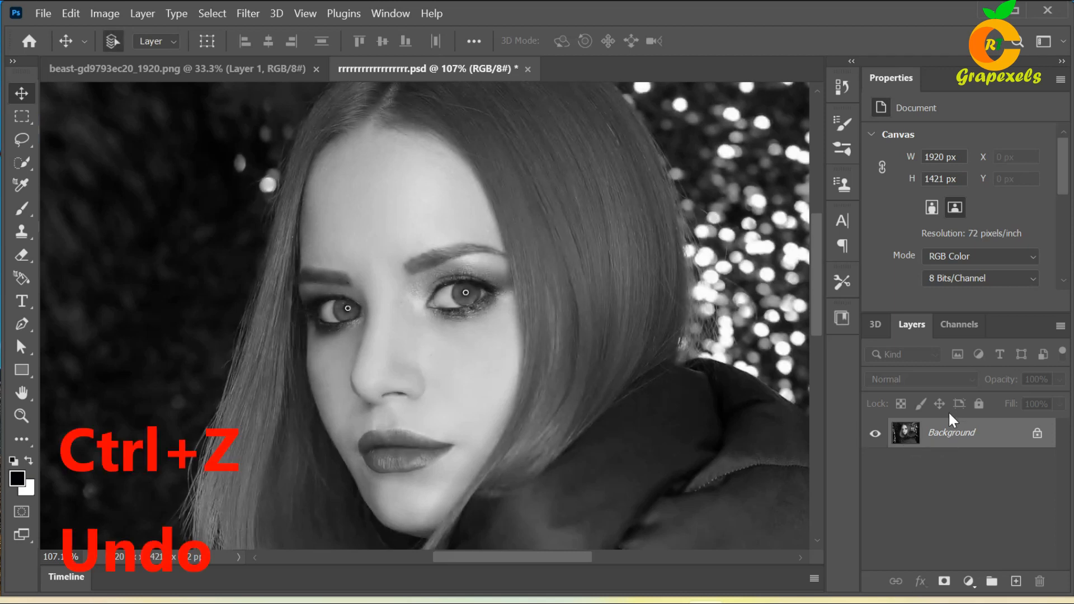
# Undo the blur and desaturation, and bring the beast artwork into the portrait document as a new layer
pyautogui.hotkey('ctrl', 'z')
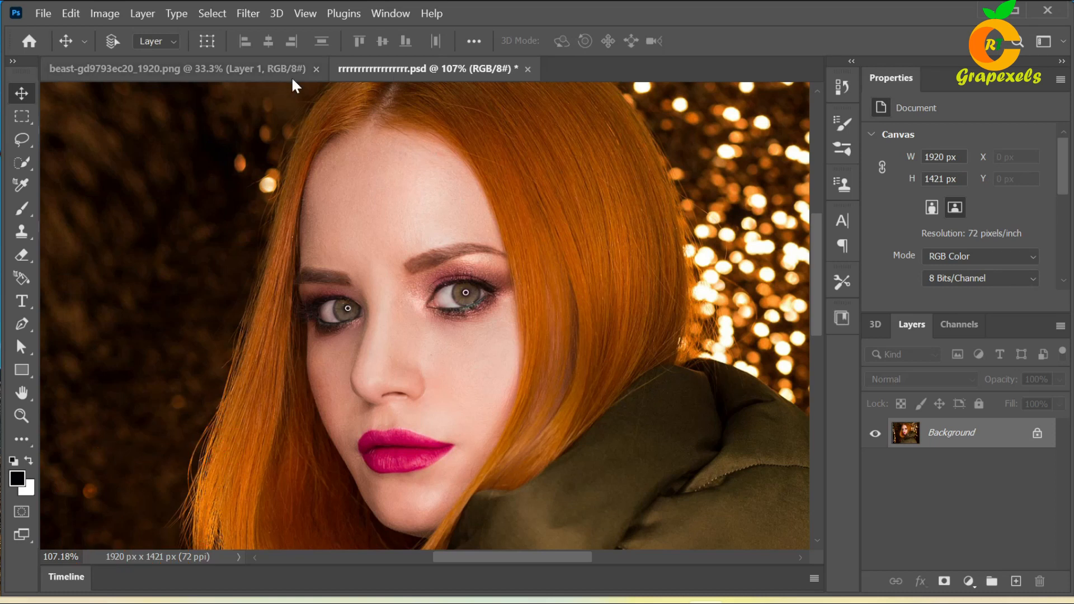
pyautogui.click(251, 71)
pyautogui.moveTo(373, 308); pyautogui.dragTo(405, 69)
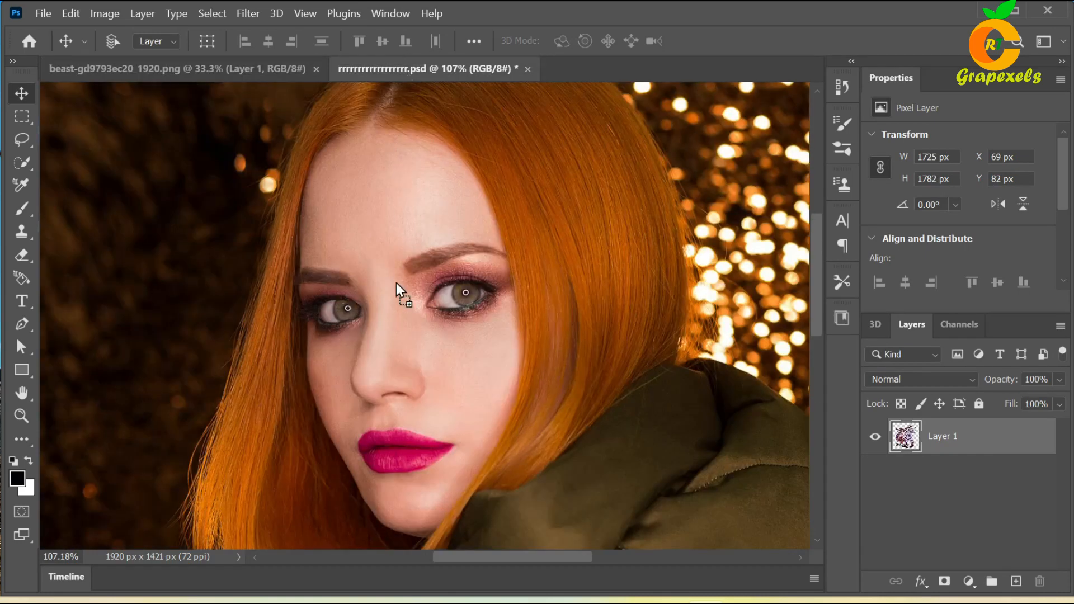
pyautogui.moveTo(398, 354); pyautogui.dragTo(398, 354)
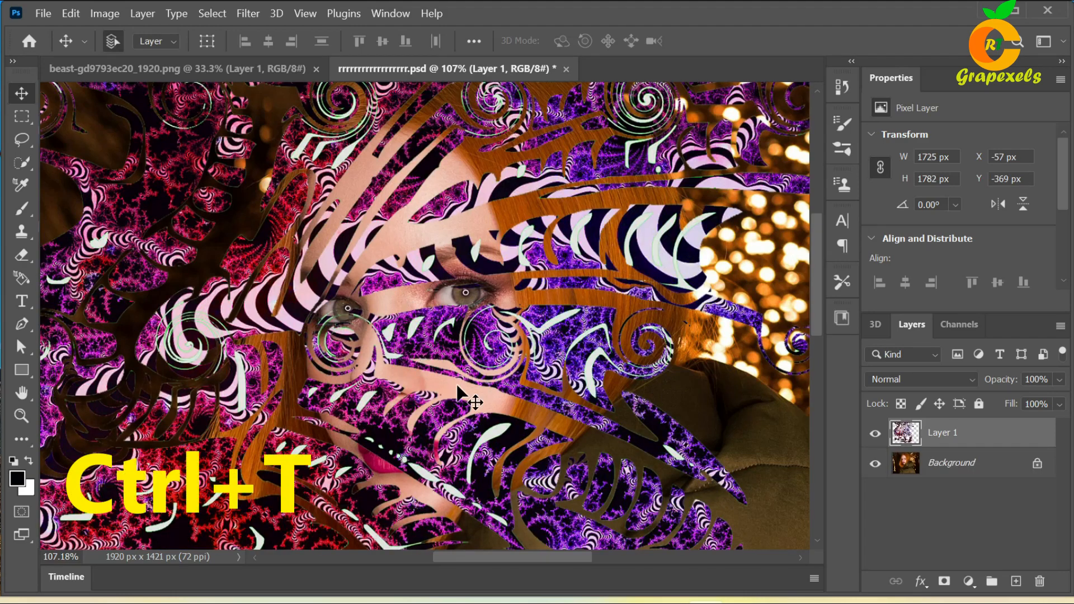
# Scale the beast layer down proportionally to 22.93% with Free Transform and position it over the upper part of the face
pyautogui.hotkey('ctrl', 't')
pyautogui.moveTo(694, 322); pyautogui.dragTo(425, 298)
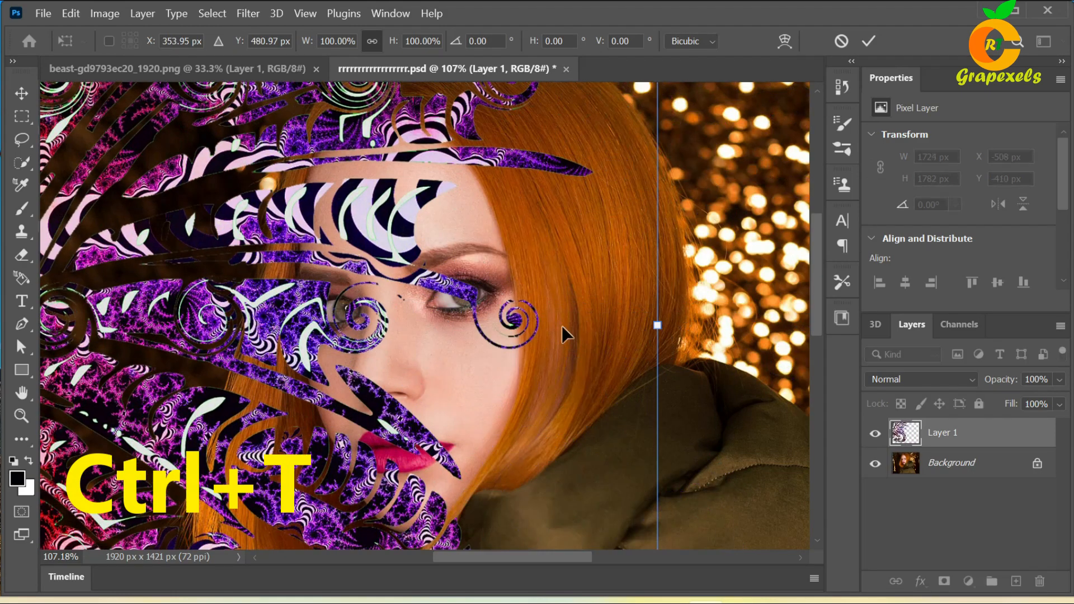
pyautogui.moveTo(652, 325); pyautogui.dragTo(321, 313)
pyautogui.moveTo(220, 328); pyautogui.dragTo(437, 276)
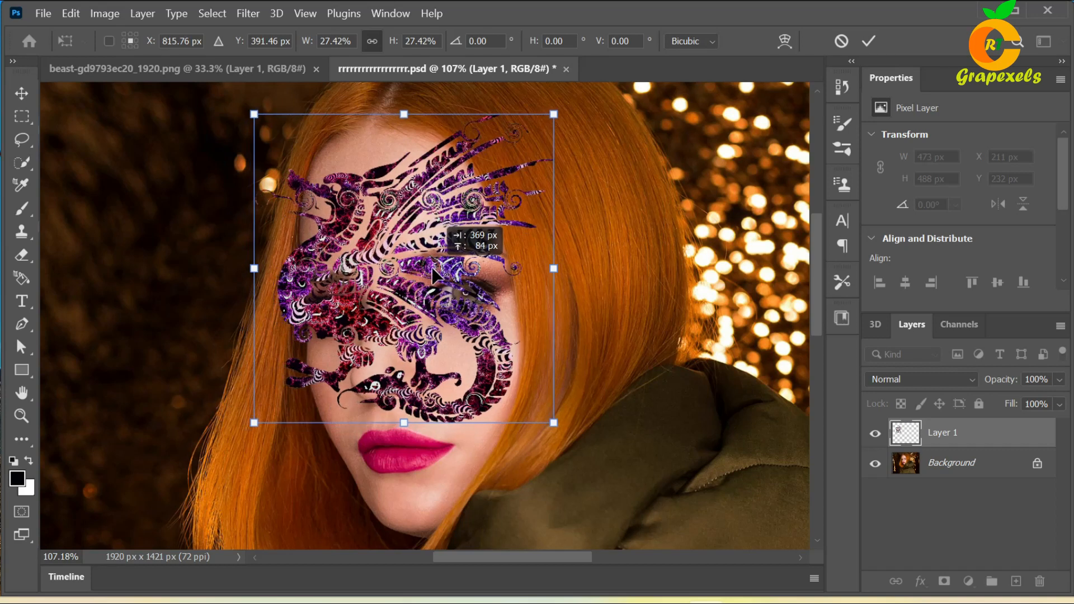
pyautogui.moveTo(554, 268); pyautogui.dragTo(504, 270)
pyautogui.moveTo(364, 276); pyautogui.dragTo(379, 267)
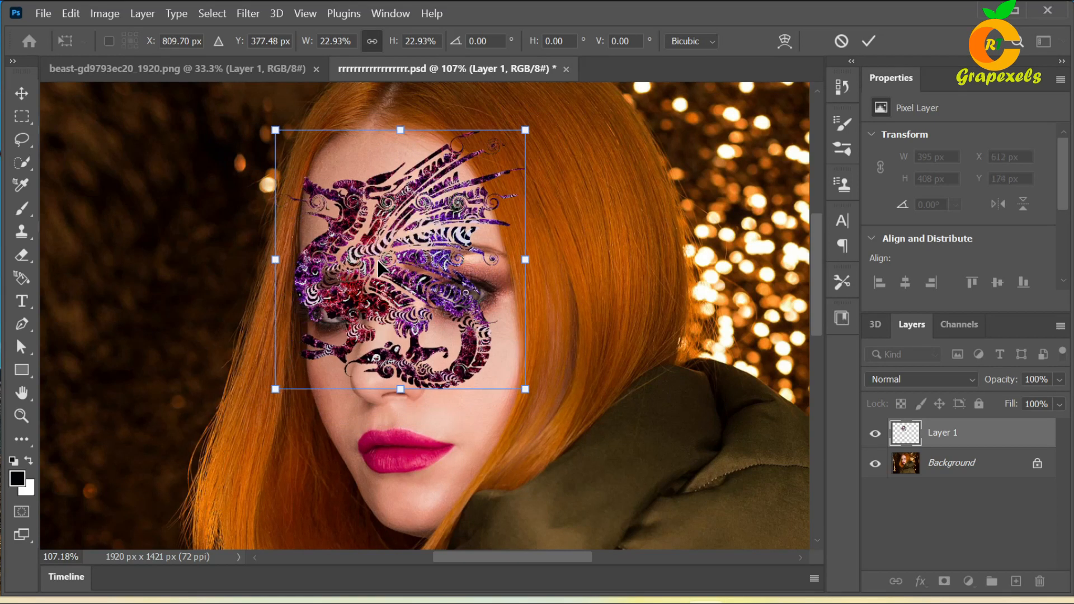
# Stretch the beast layer to 34.55% height with a slight -2.34° skew and place it over the whole face from forehead to chin
pyautogui.moveTo(397, 394); pyautogui.dragTo(384, 525)
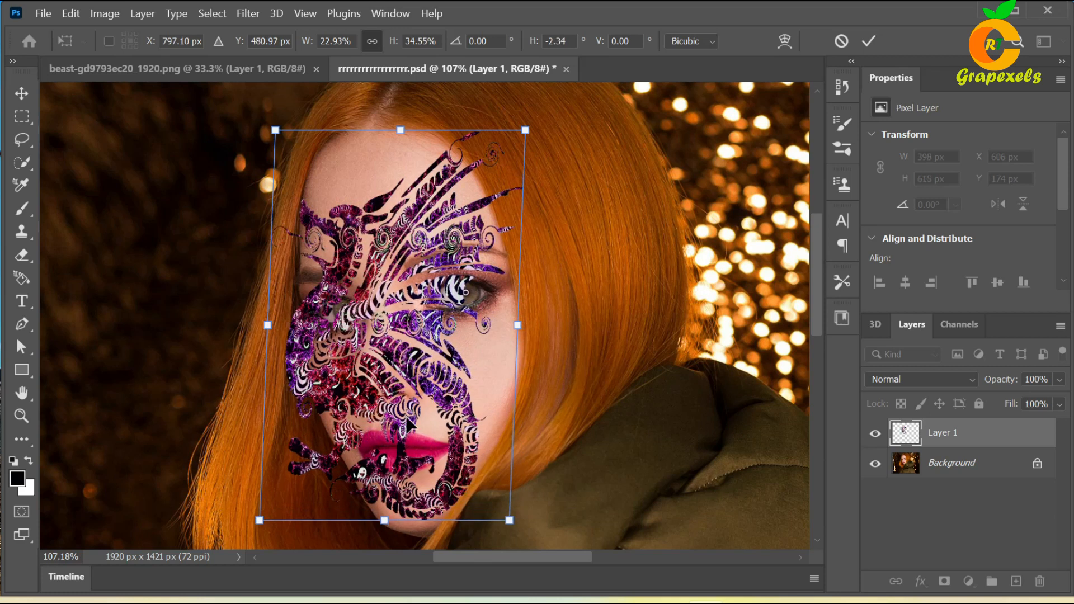
pyautogui.moveTo(392, 381); pyautogui.dragTo(403, 357)
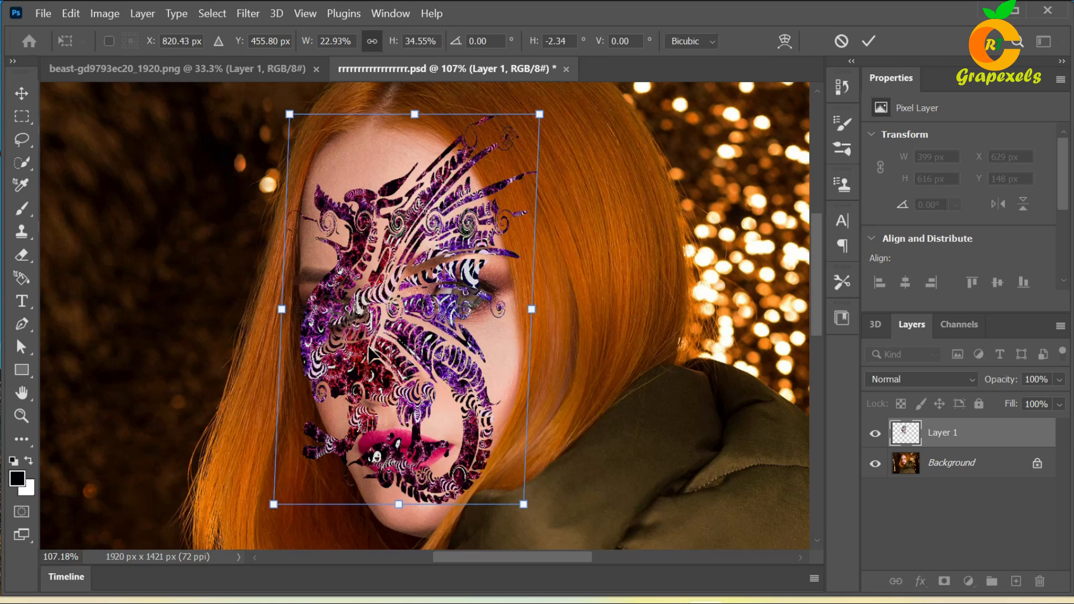
pyautogui.moveTo(369, 346); pyautogui.dragTo(363, 314)
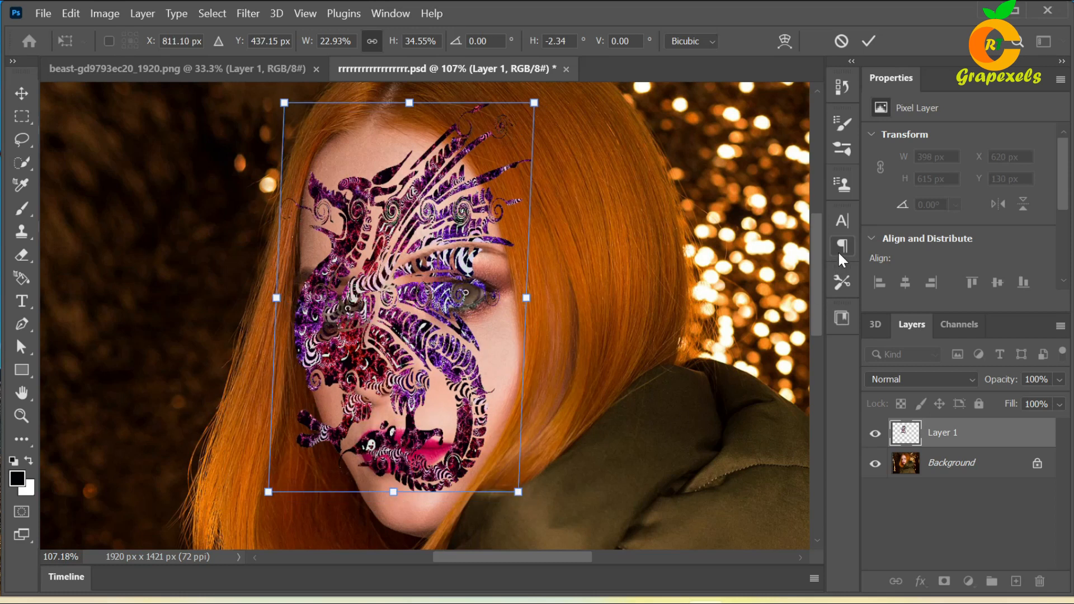
pyautogui.moveTo(435, 271); pyautogui.dragTo(442, 278)
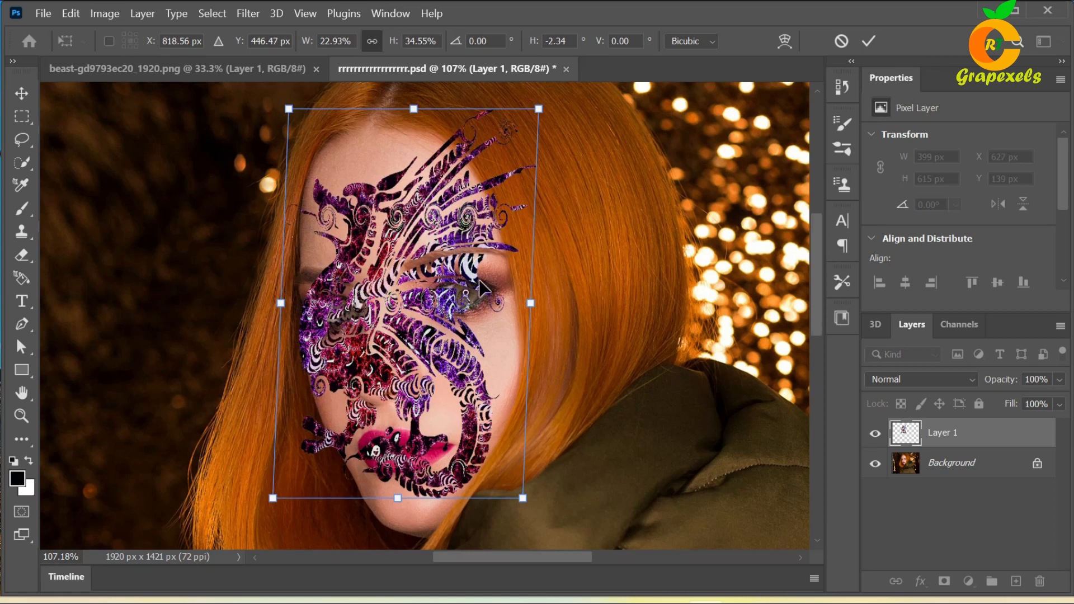
pyautogui.click(867, 41)
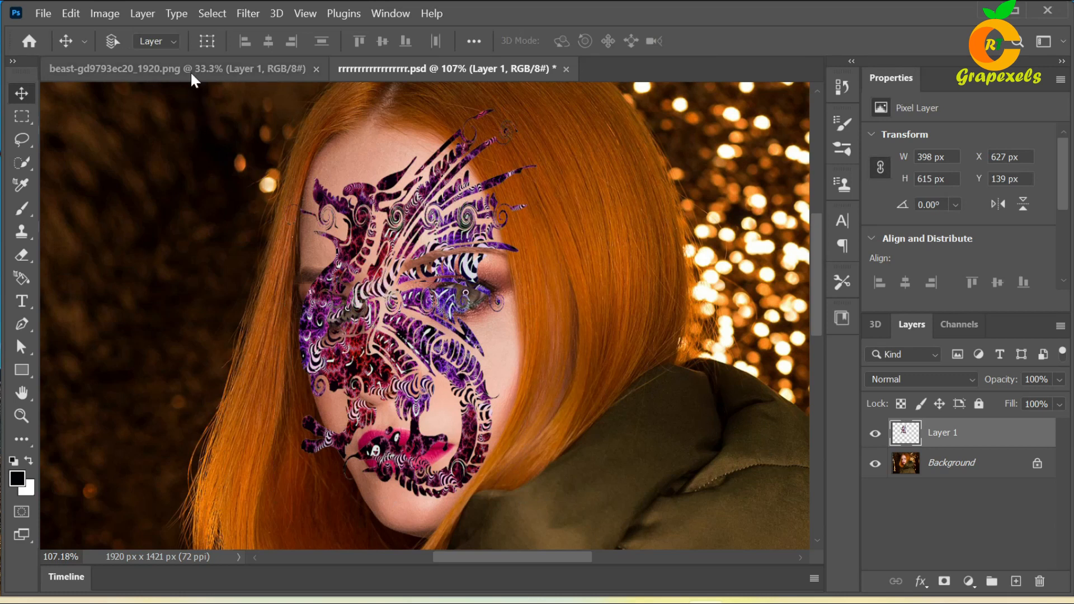
# Apply a Displace filter to the beast layer at scale 8 horizontally and vertically, using the saved blurred portrait PSD as displacement map
pyautogui.click(242, 13)
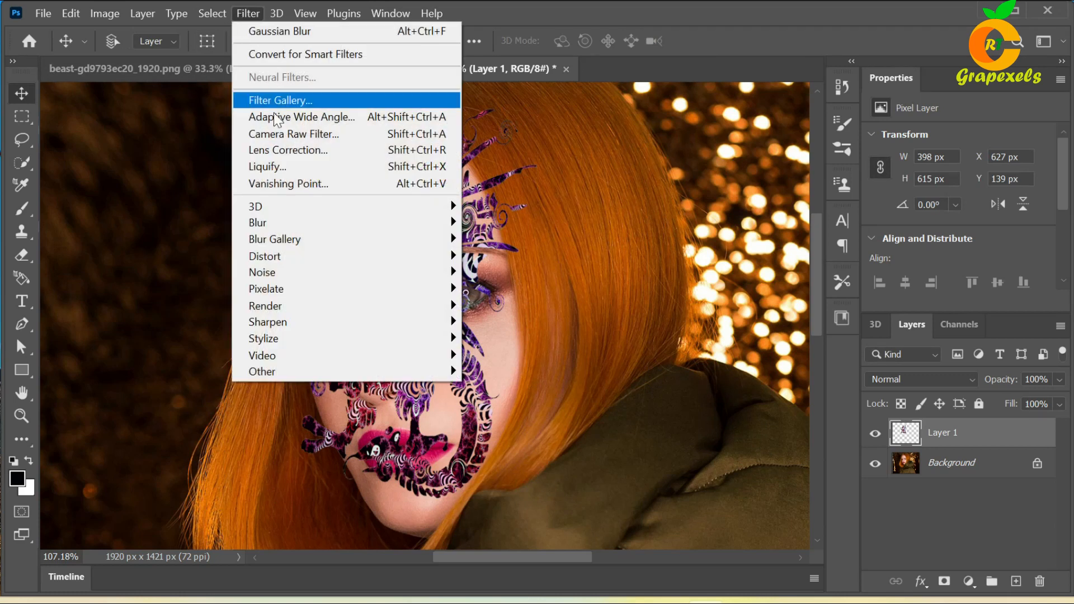
pyautogui.moveTo(298, 256)
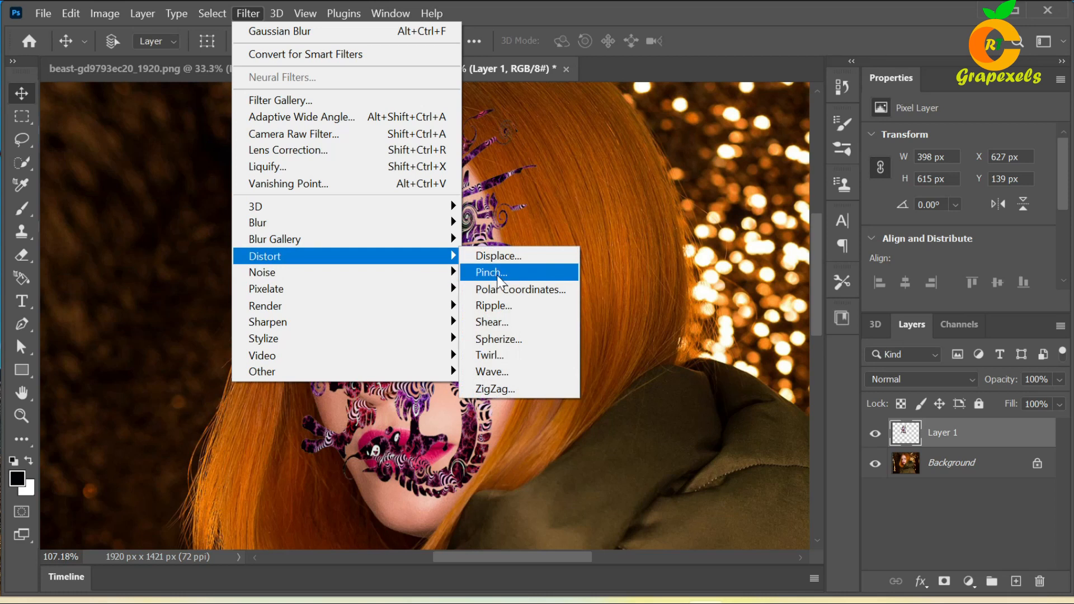
pyautogui.click(504, 257)
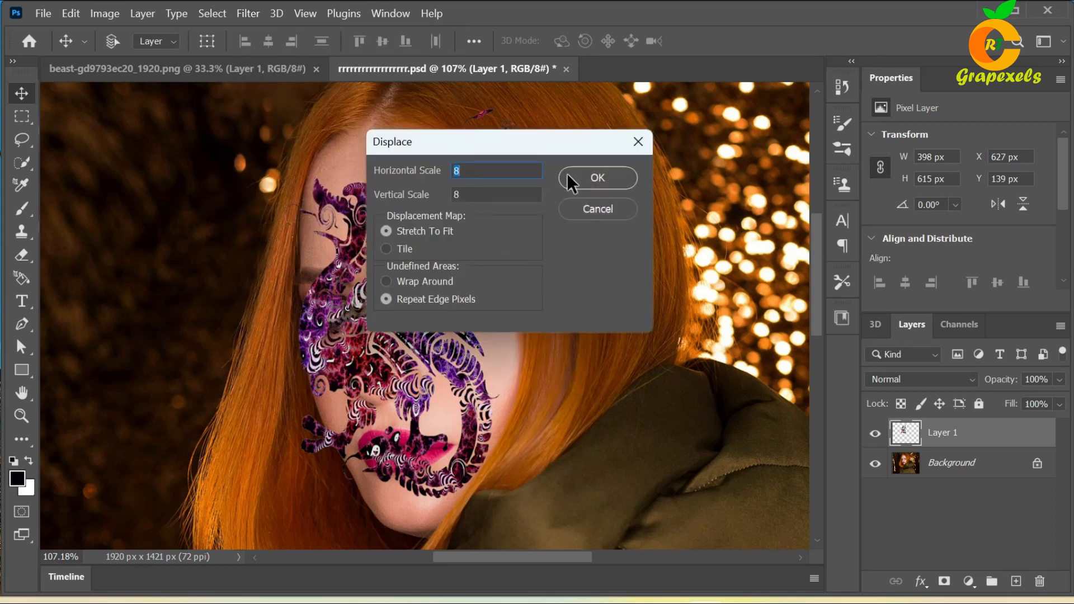
pyautogui.click(595, 177)
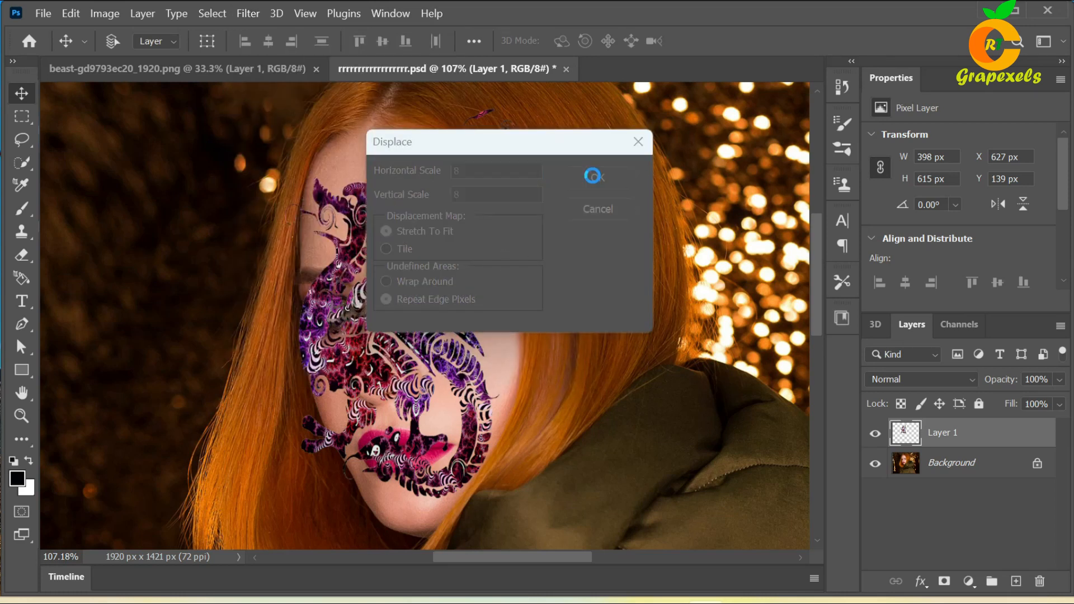
pyautogui.click(348, 292)
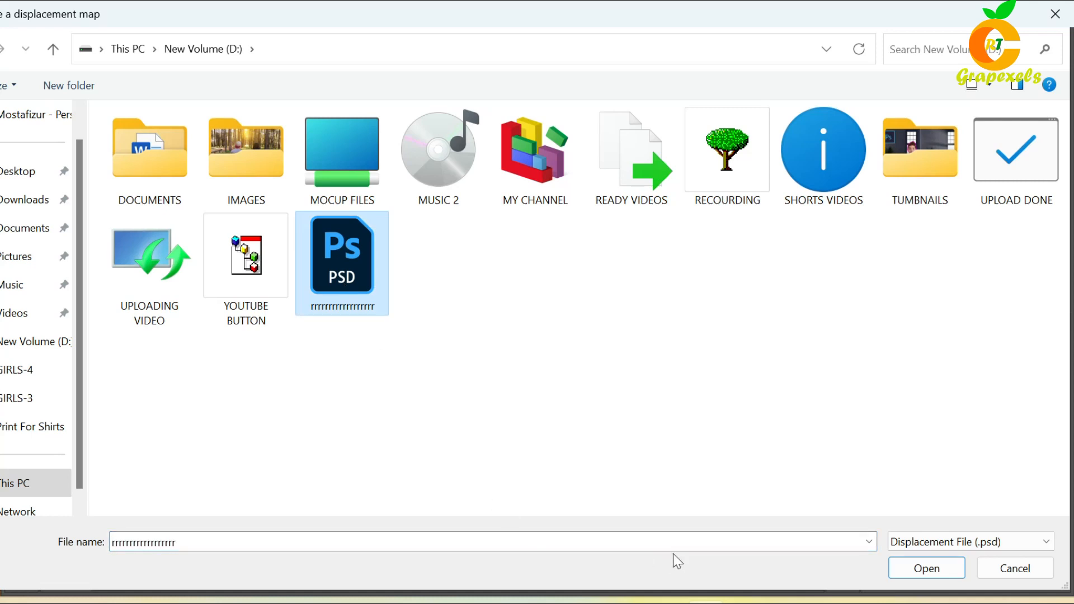
pyautogui.click(904, 575)
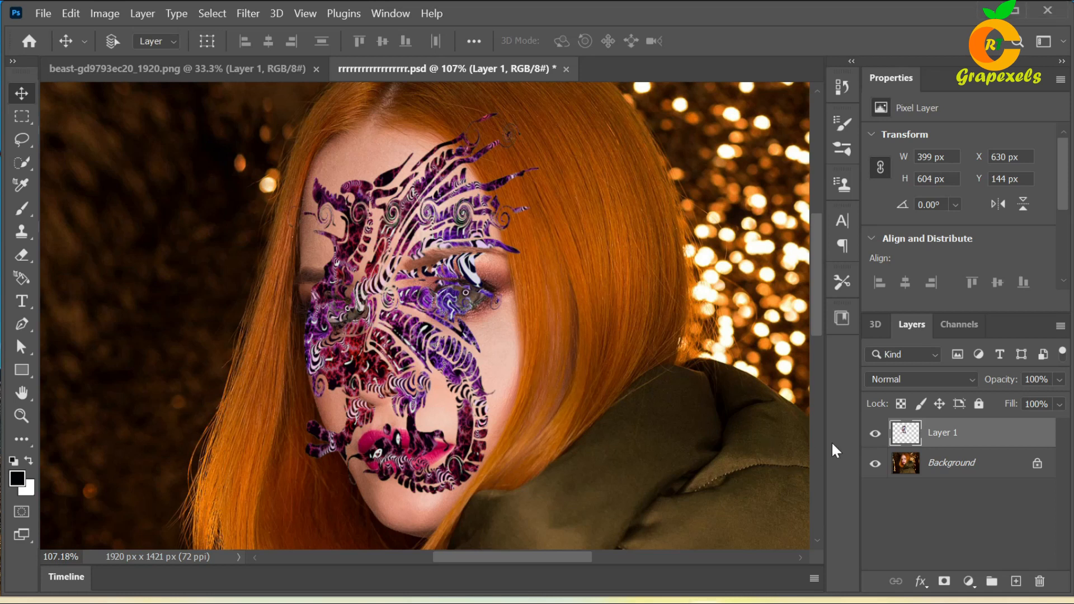
# In the beast layer's Blending Options, split the Underlying Layer shadow slider of Blend If to 27 / 115
pyautogui.click(920, 581)
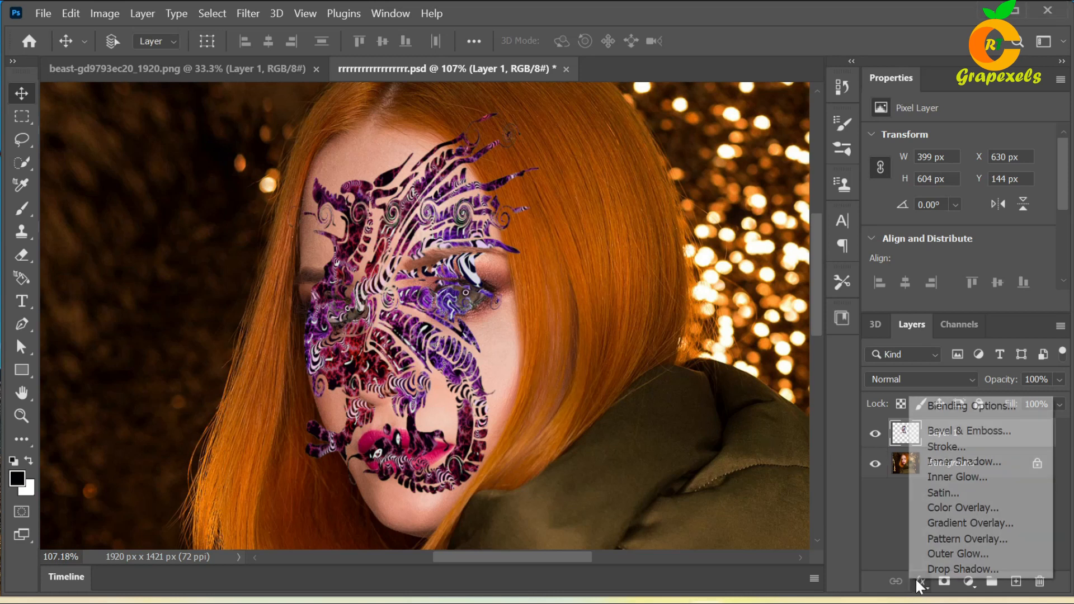
pyautogui.click(935, 407)
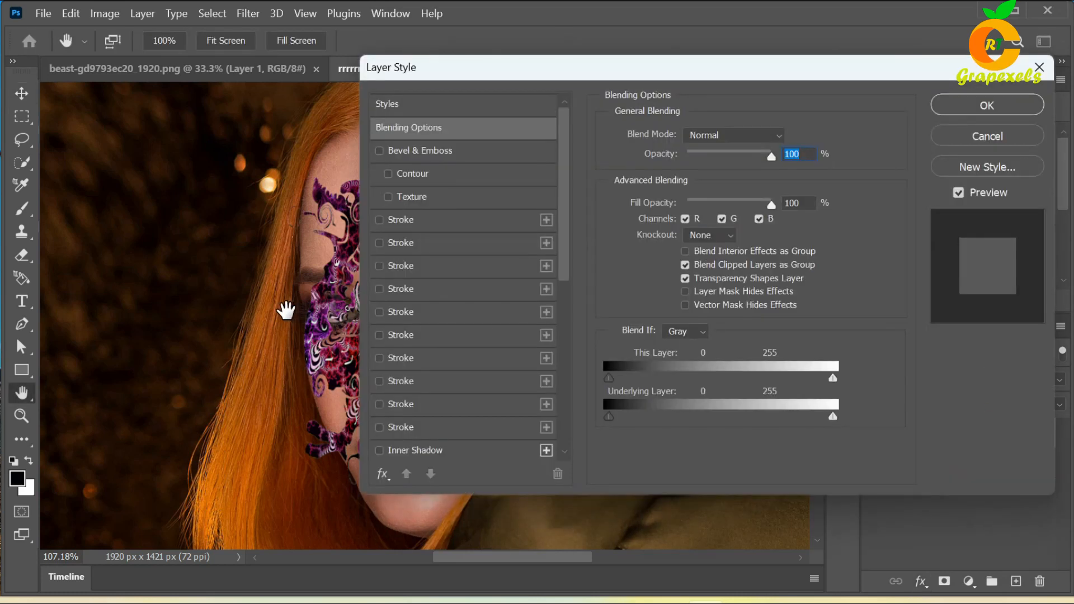
pyautogui.moveTo(286, 309); pyautogui.dragTo(77, 287)
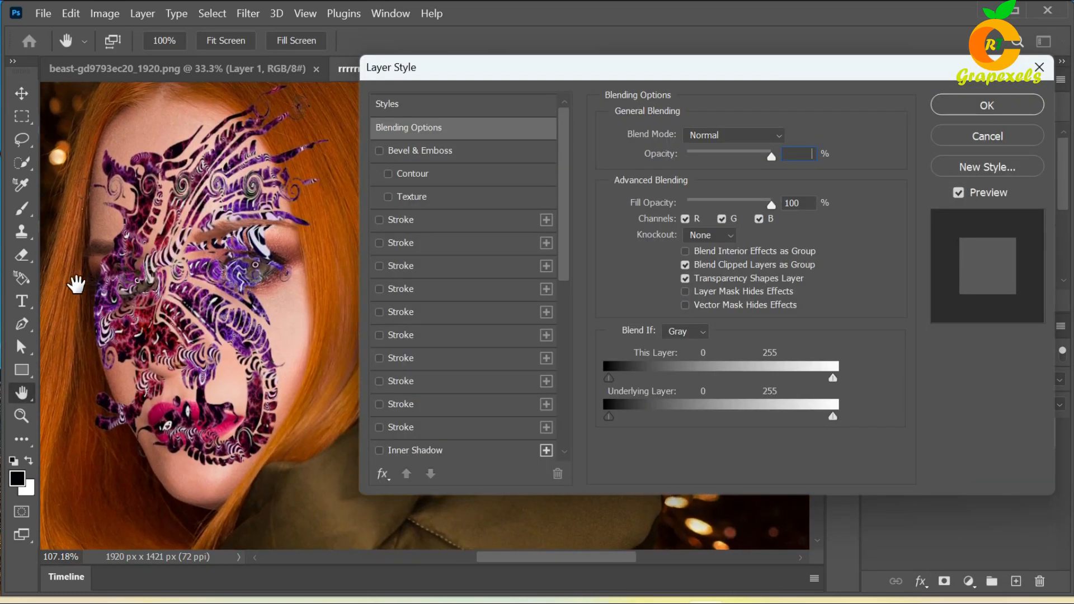
pyautogui.click(612, 441)
pyautogui.click(578, 255)
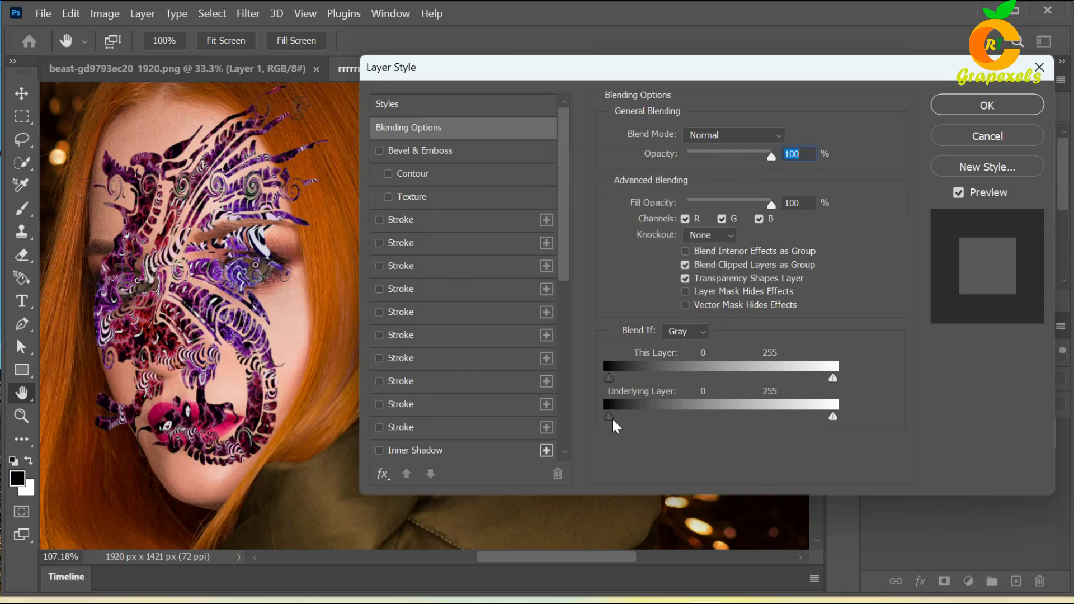
pyautogui.moveTo(611, 416); pyautogui.dragTo(630, 419)
pyautogui.moveTo(634, 416); pyautogui.dragTo(697, 418)
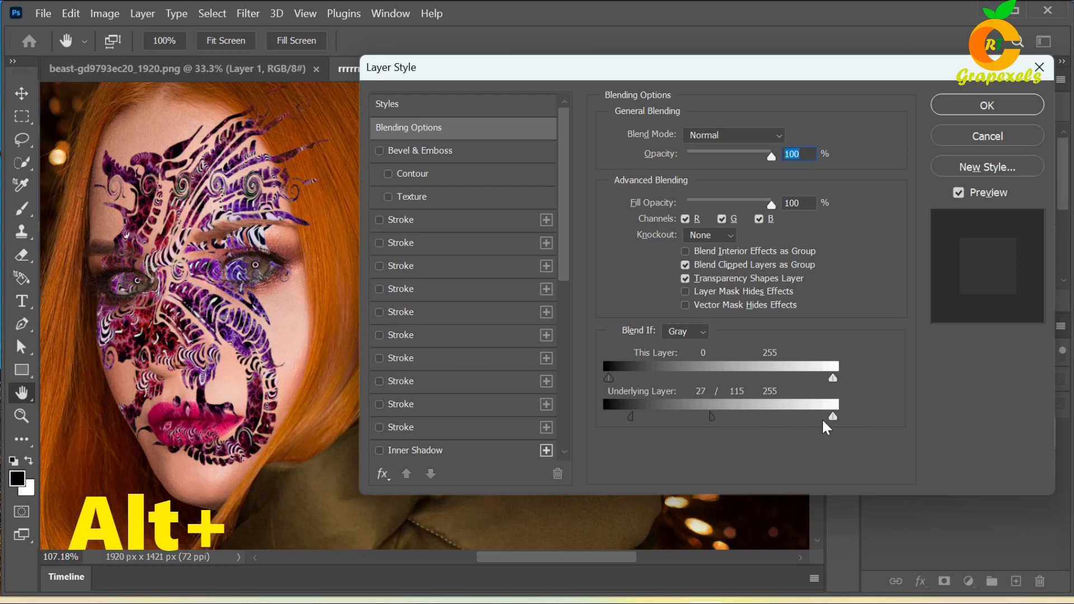
# Raise the upper shadow split of the Underlying Layer to 130, split its highlight slider down into the midtones, and apply the blending
pyautogui.moveTo(830, 417); pyautogui.dragTo(689, 414)
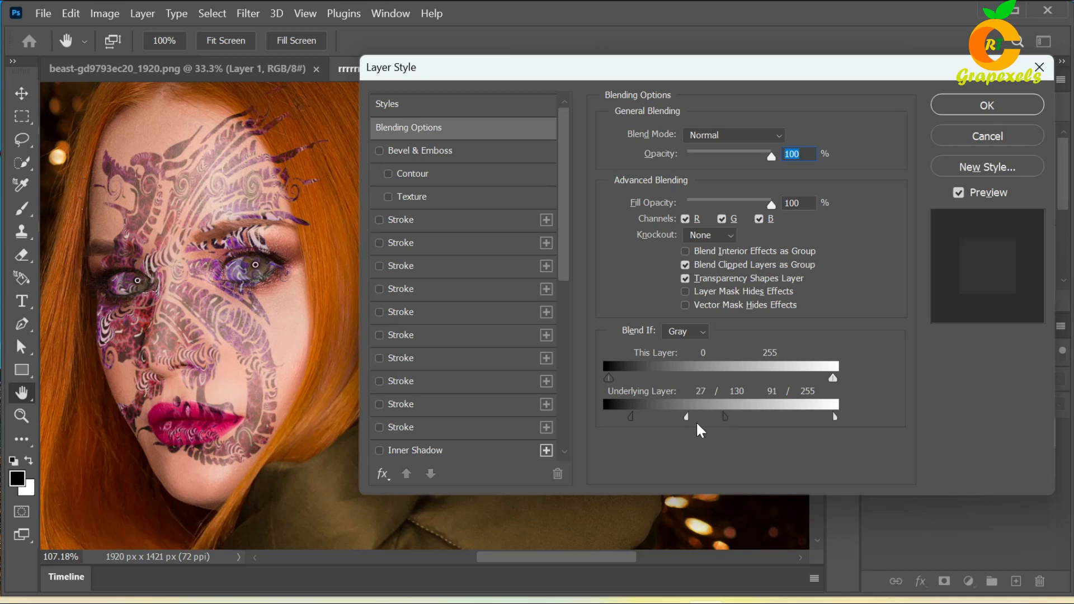
pyautogui.moveTo(681, 413); pyautogui.dragTo(704, 415)
pyautogui.click(983, 104)
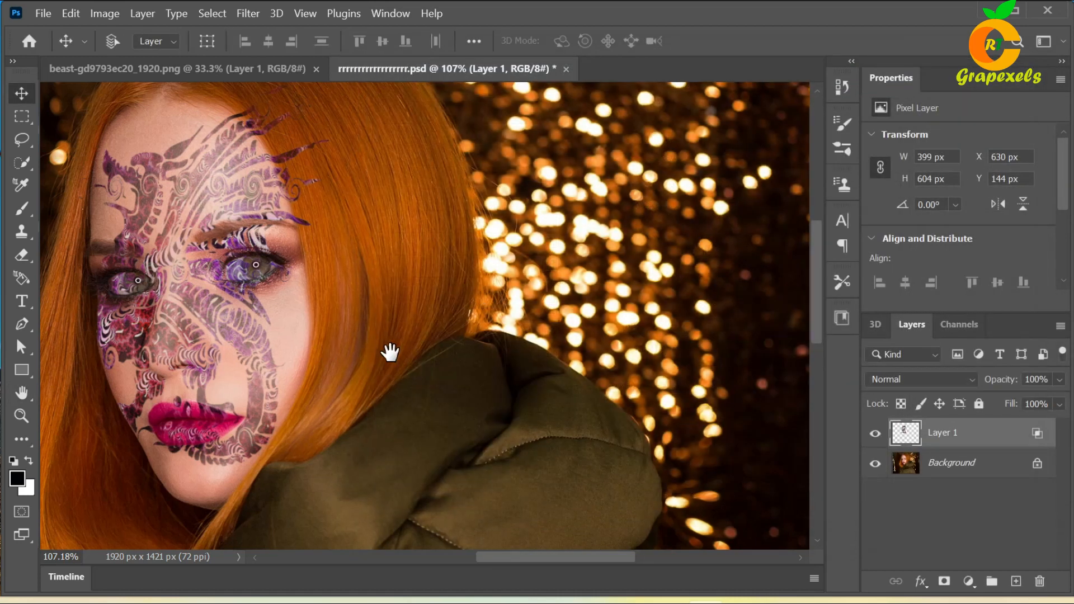
# Duplicate the Background layer, move the copy above the beast layer, and set its blend mode to Darker Color
pyautogui.moveTo(390, 354); pyautogui.dragTo(535, 368)
pyautogui.moveTo(999, 465); pyautogui.dragTo(1016, 581)
pyautogui.moveTo(973, 472); pyautogui.dragTo(980, 432)
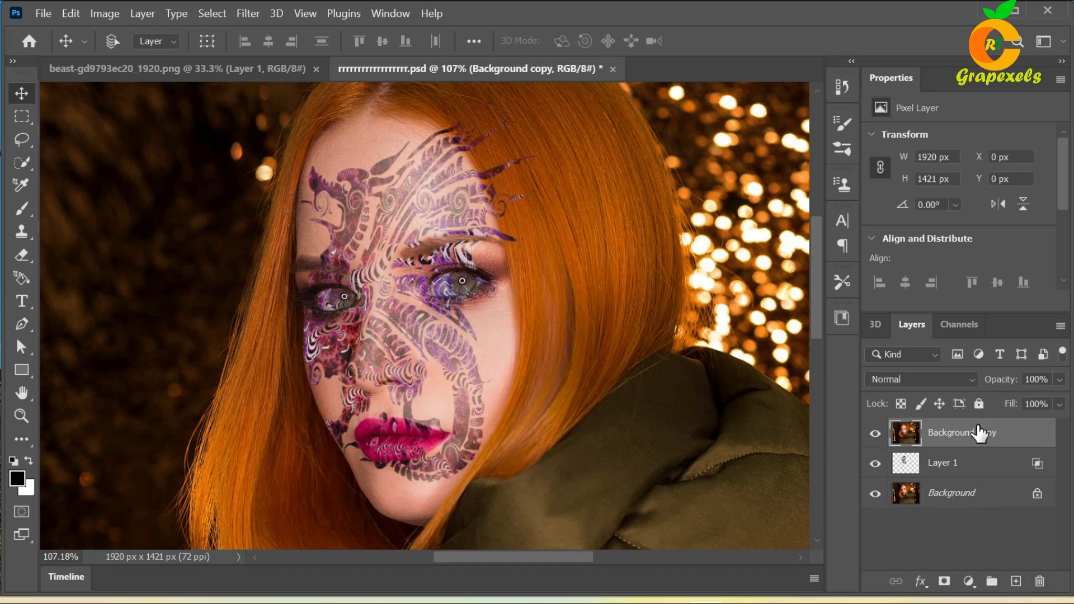
pyautogui.click(921, 381)
pyautogui.click(887, 255)
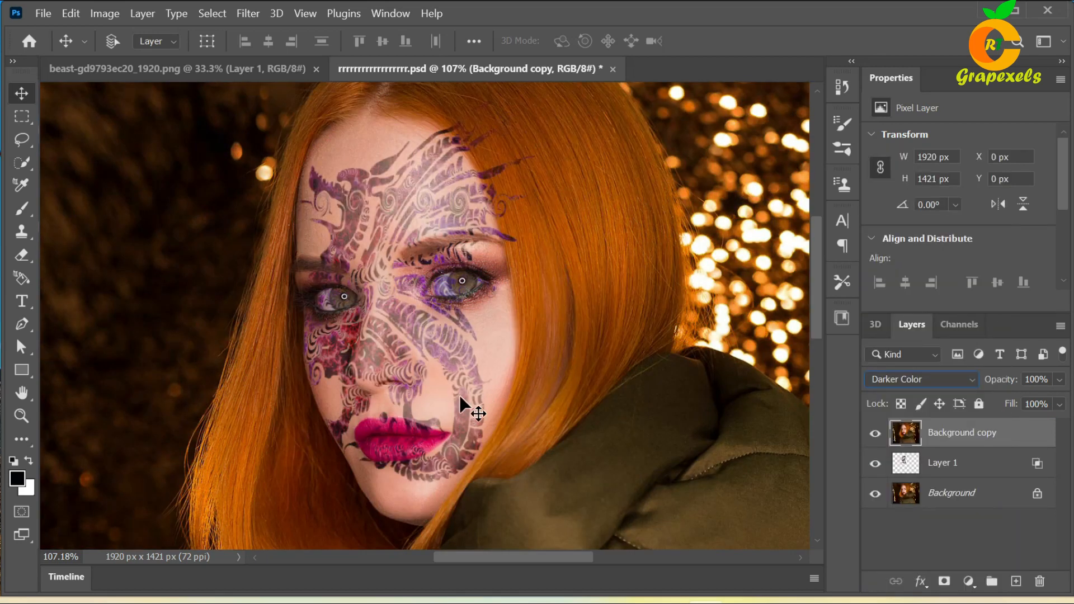
# Add a layer mask to the beast layer and paint the tattoo off the lips with a black brush at 30% opacity
pyautogui.click(947, 466)
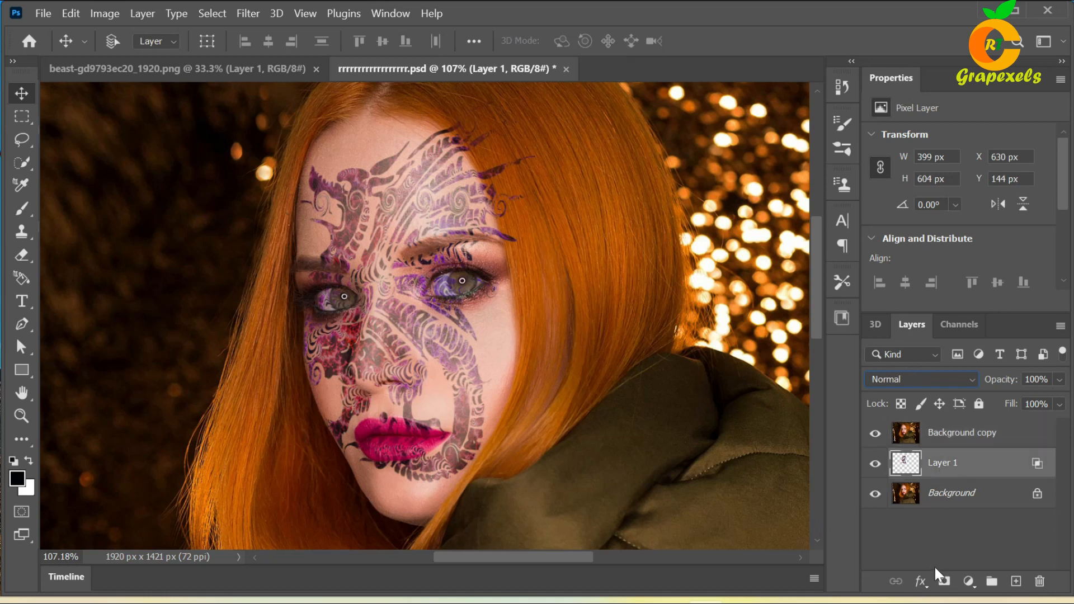
pyautogui.click(944, 582)
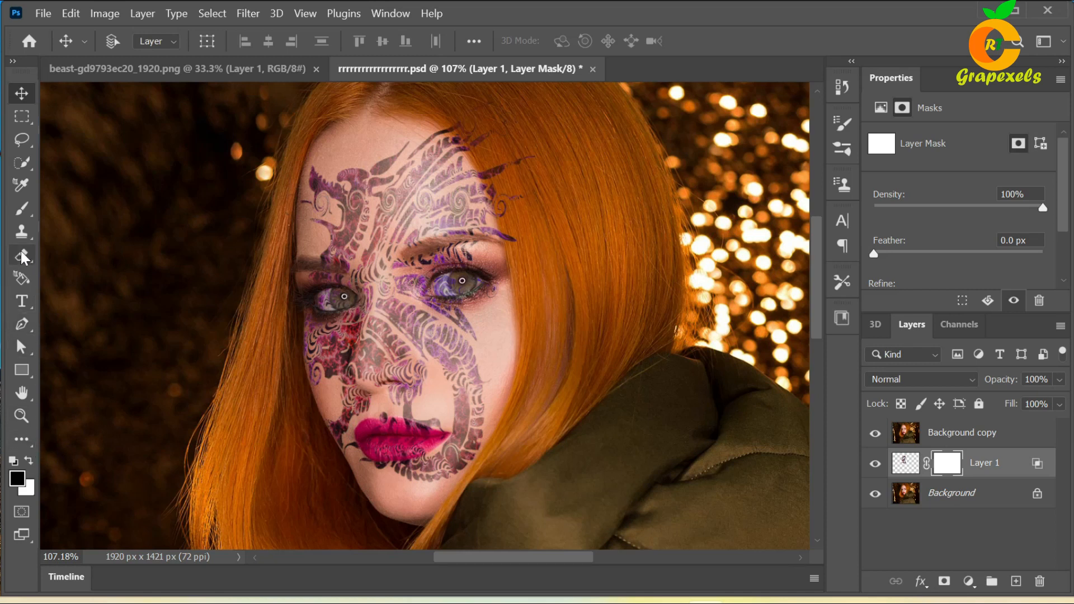
pyautogui.click(20, 212)
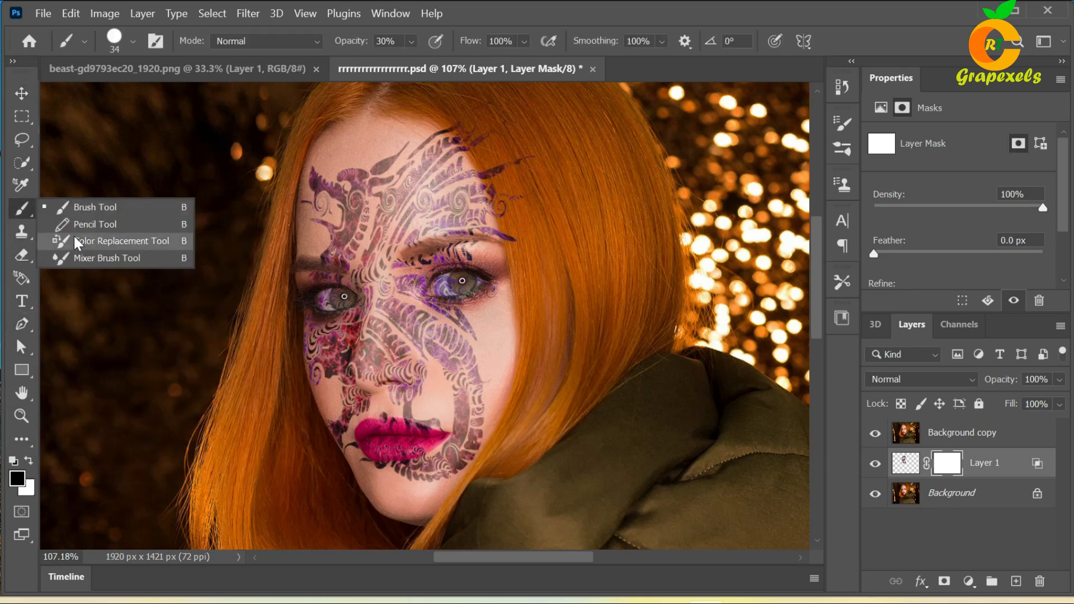
pyautogui.click(78, 207)
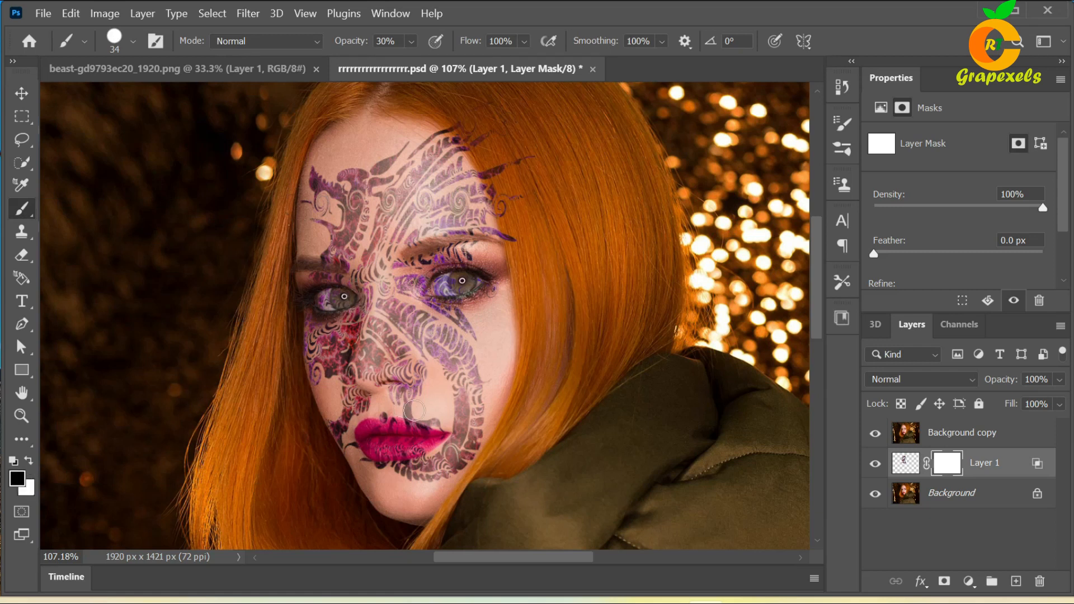
pyautogui.scroll(5, 456, 427)
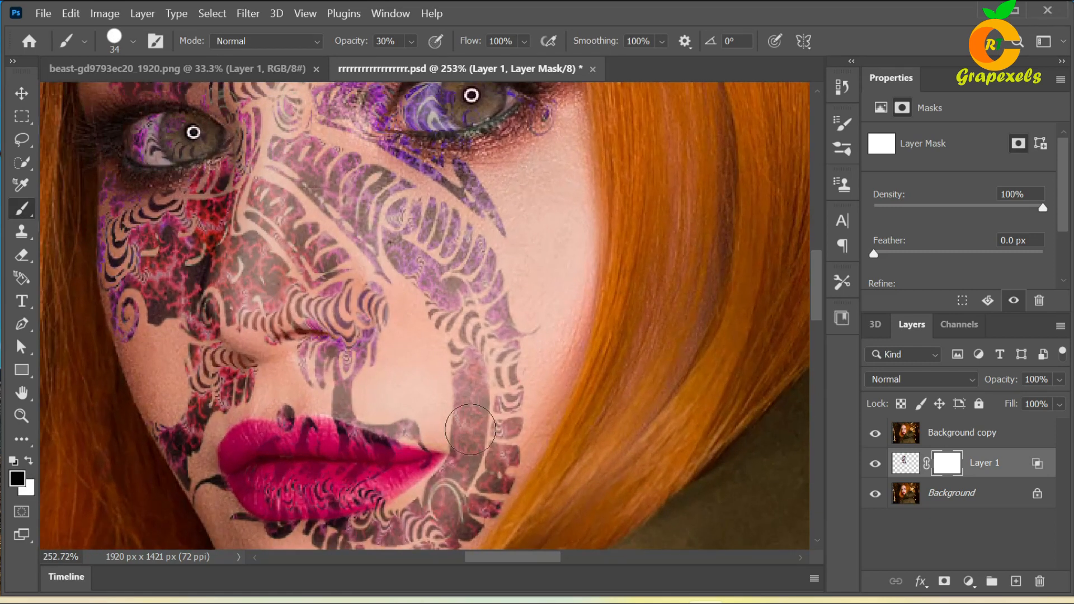
pyautogui.moveTo(482, 444)
pyautogui.mouseDown()
pyautogui.moveTo(515, 276)
pyautogui.moveTo(523, 329)
pyautogui.moveTo(537, 336)
pyautogui.mouseUp()
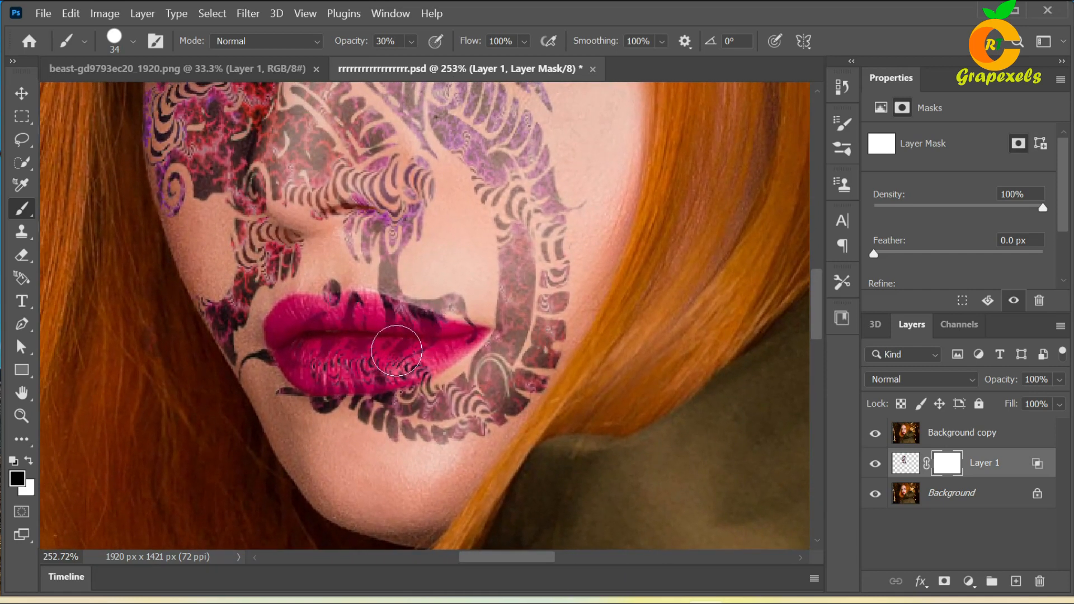
pyautogui.moveTo(394, 325)
pyautogui.mouseDown()
pyautogui.moveTo(400, 314)
pyautogui.moveTo(393, 322)
pyautogui.moveTo(456, 340)
pyautogui.moveTo(376, 370)
pyautogui.moveTo(300, 360)
pyautogui.moveTo(311, 331)
pyautogui.moveTo(353, 313)
pyautogui.moveTo(370, 320)
pyautogui.moveTo(359, 317)
pyautogui.moveTo(360, 339)
pyautogui.moveTo(309, 345)
pyautogui.mouseUp()
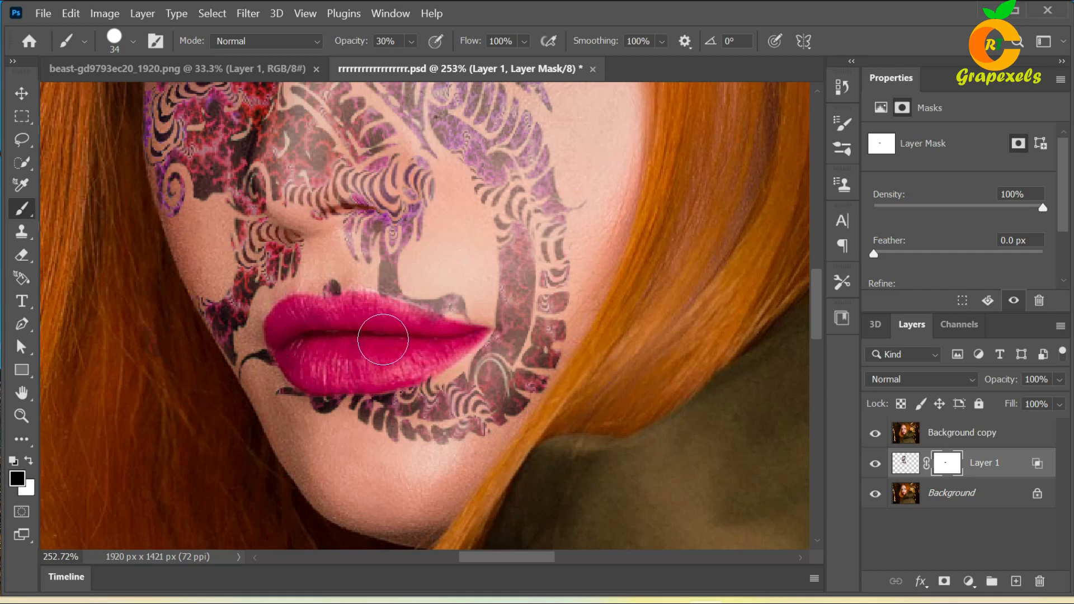
# Paint black on the beast layer's mask over both eyes to clear the tattoo from the eyeballs
pyautogui.moveTo(427, 239); pyautogui.dragTo(438, 472)
pyautogui.moveTo(504, 223)
pyautogui.mouseDown()
pyautogui.moveTo(469, 214)
pyautogui.moveTo(551, 206)
pyautogui.mouseUp()
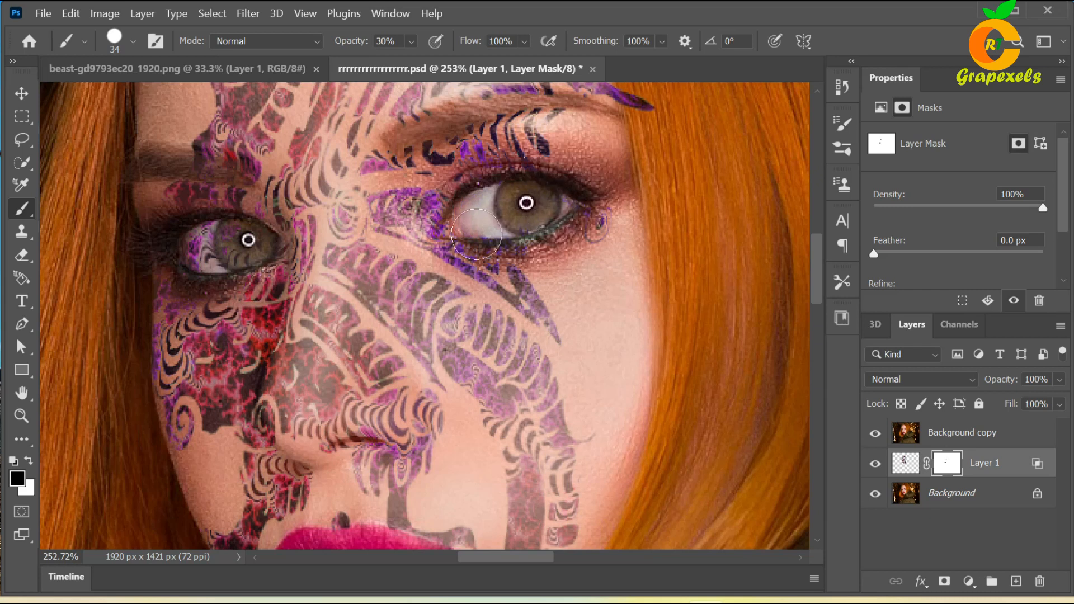
pyautogui.moveTo(297, 299); pyautogui.dragTo(465, 313)
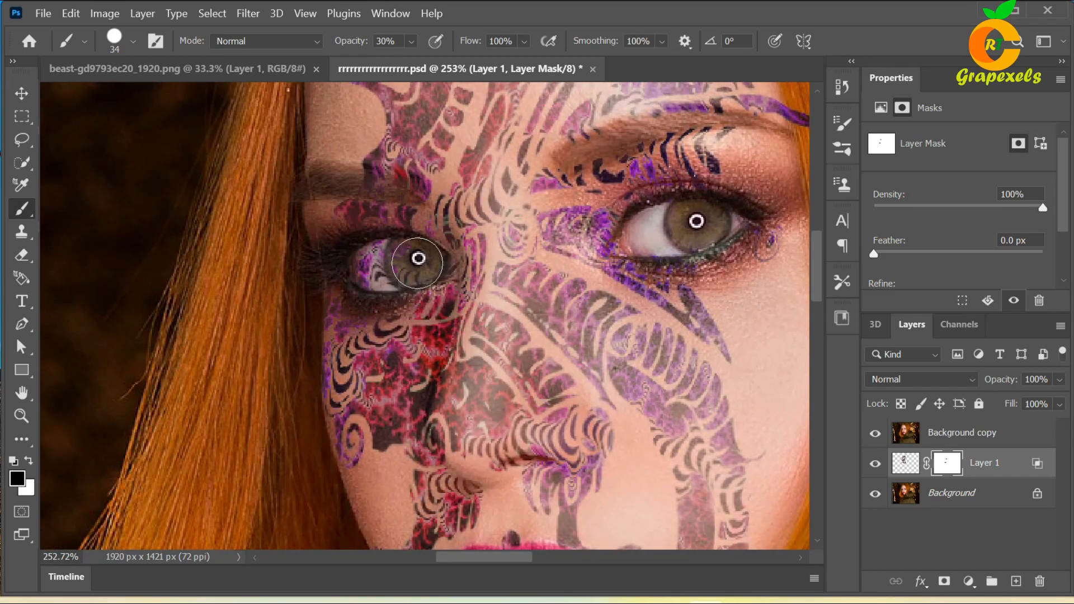
pyautogui.moveTo(417, 263); pyautogui.dragTo(376, 266)
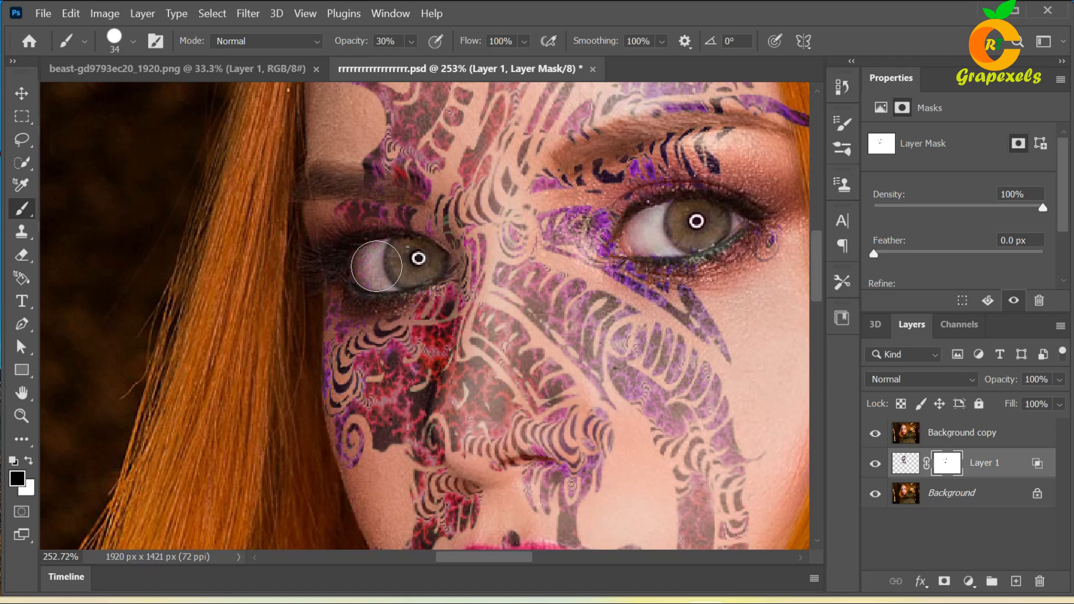
# Reduce the brush size to 17 px and paint the tattoo off the nostril on the beast layer's mask
pyautogui.moveTo(457, 412)
pyautogui.mouseDown()
pyautogui.moveTo(438, 259)
pyautogui.moveTo(401, 188)
pyautogui.mouseUp()
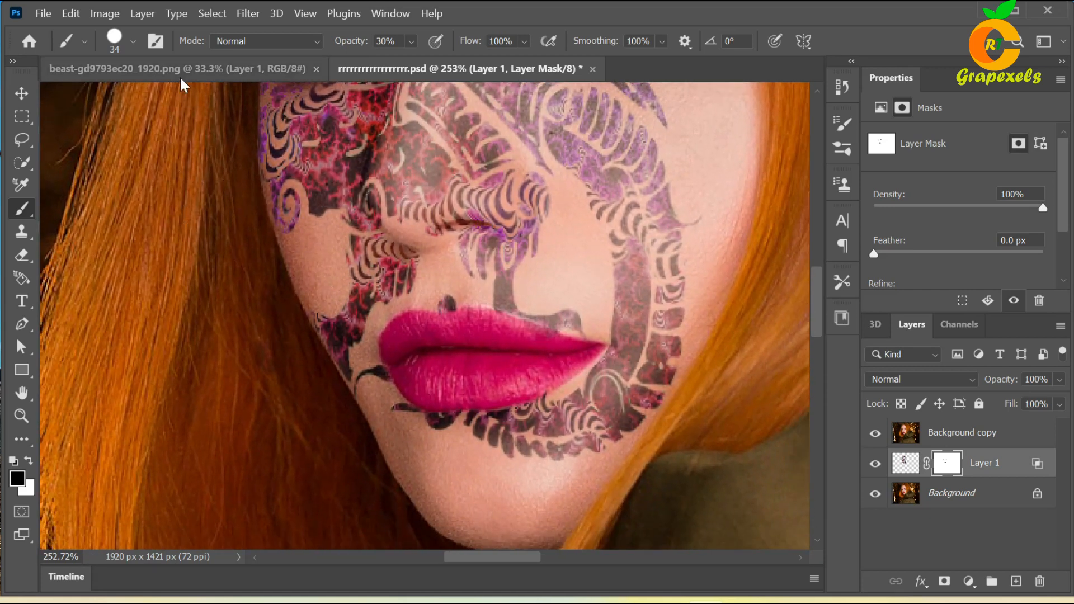
pyautogui.click(133, 43)
pyautogui.moveTo(120, 97); pyautogui.dragTo(116, 97)
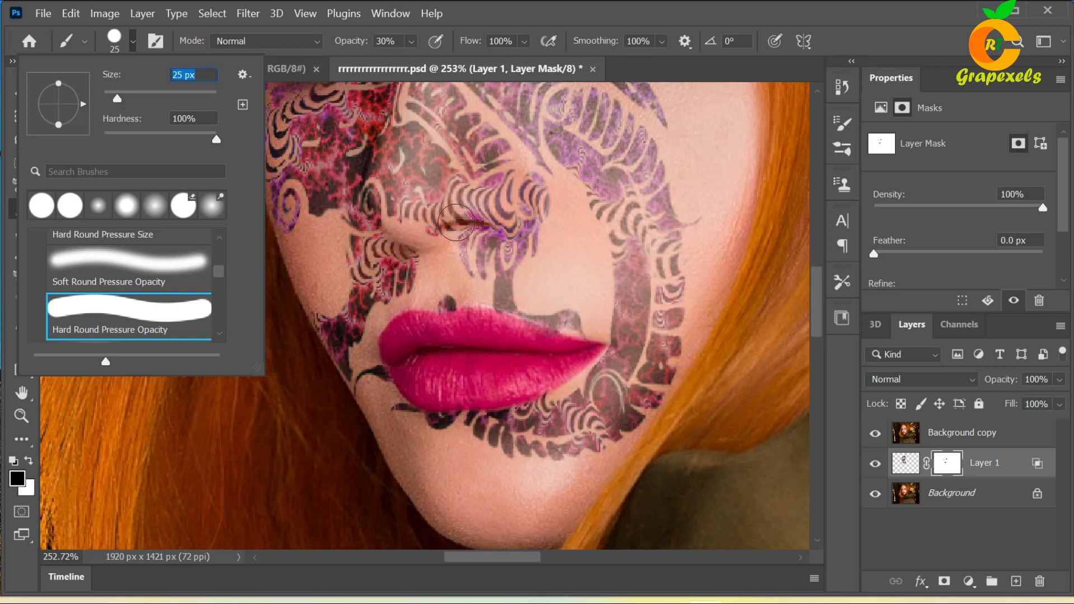
pyautogui.moveTo(119, 95); pyautogui.dragTo(112, 90)
pyautogui.click(131, 52)
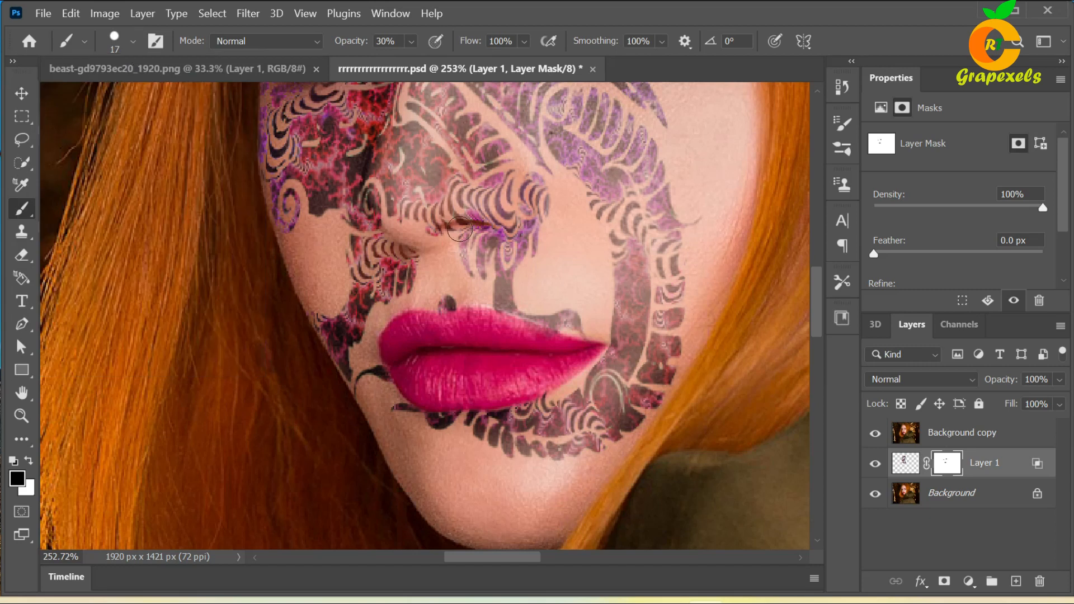
pyautogui.moveTo(460, 229); pyautogui.dragTo(487, 229)
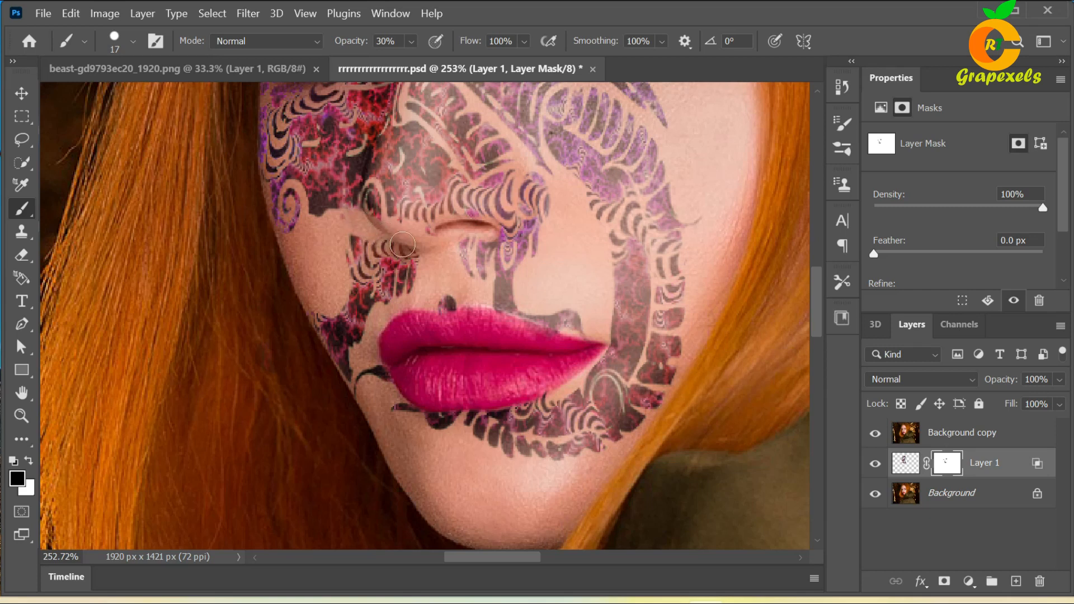
pyautogui.scroll(-6, 408, 329)
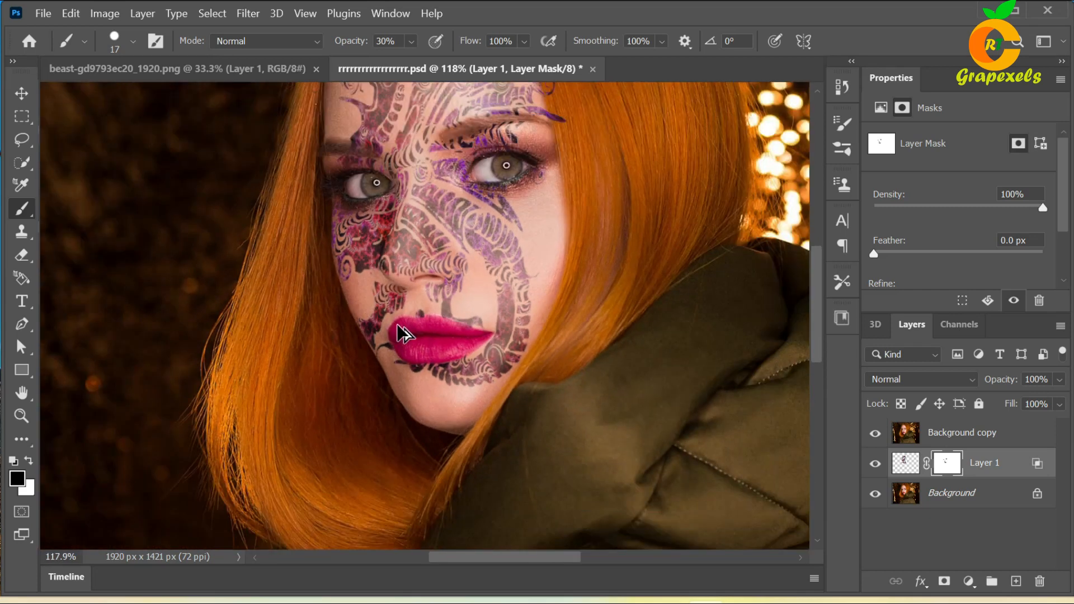
# Enlarge the brush to 64 px and paint the tattoo off the hair beside the forehead on the beast layer's mask
pyautogui.scroll(-4, 412, 342)
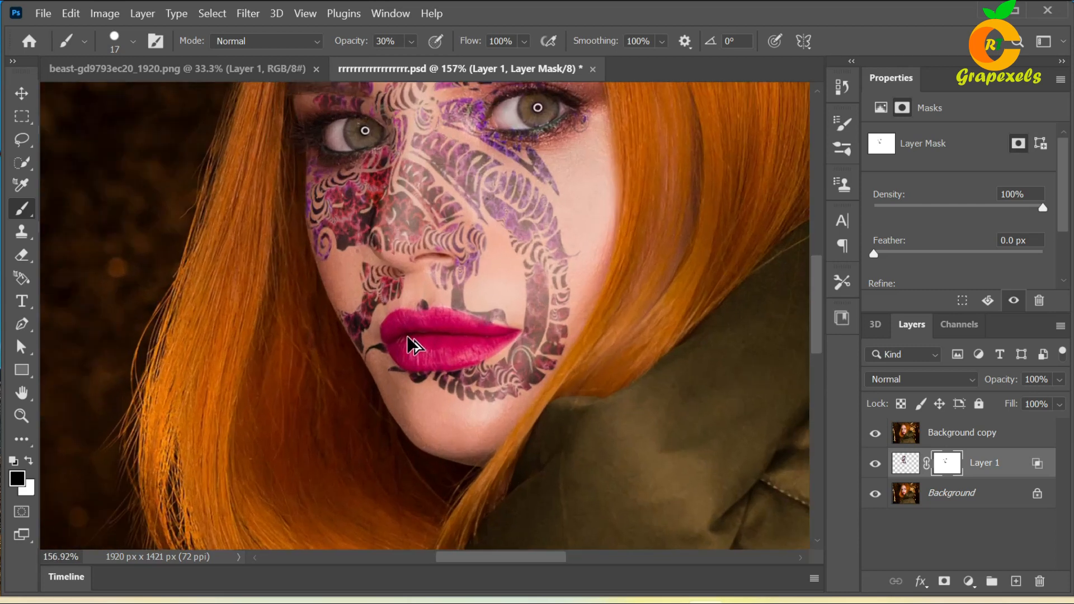
pyautogui.scroll(-1, 410, 339)
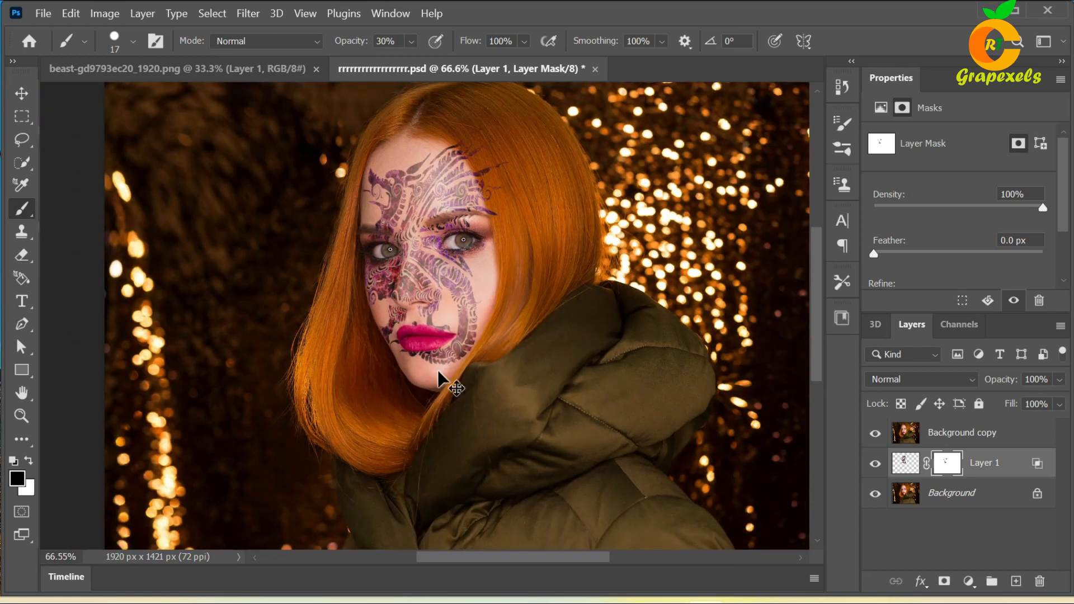
pyautogui.scroll(8, 438, 372)
pyautogui.moveTo(587, 223); pyautogui.dragTo(467, 499)
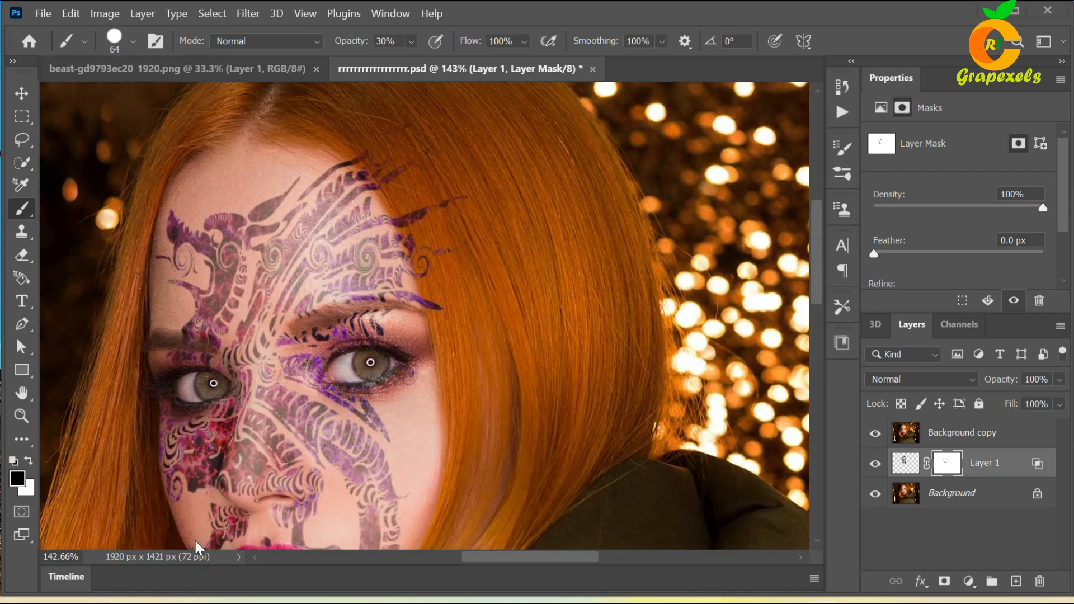
pyautogui.moveTo(451, 187)
pyautogui.mouseDown()
pyautogui.moveTo(396, 137)
pyautogui.moveTo(415, 191)
pyautogui.moveTo(375, 149)
pyautogui.moveTo(413, 194)
pyautogui.moveTo(423, 237)
pyautogui.moveTo(418, 215)
pyautogui.moveTo(453, 206)
pyautogui.moveTo(437, 153)
pyautogui.moveTo(434, 231)
pyautogui.moveTo(450, 300)
pyautogui.moveTo(470, 312)
pyautogui.moveTo(473, 266)
pyautogui.moveTo(489, 323)
pyautogui.mouseUp()
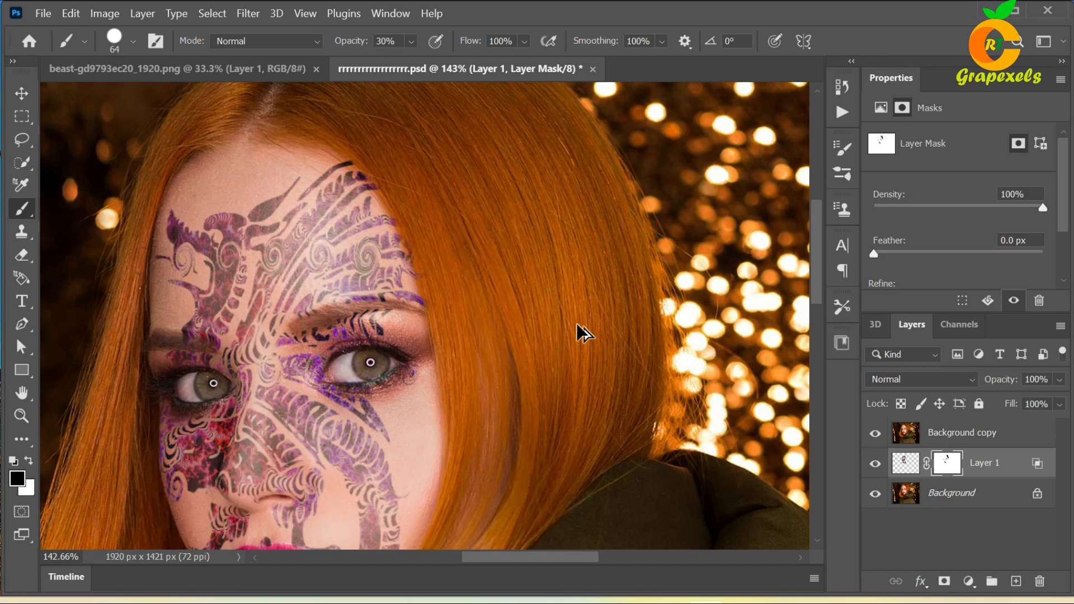
# Select the Background copy and the masked beast layer together and put both into one group
pyautogui.scroll(-3, 576, 327)
pyautogui.moveTo(509, 434)
pyautogui.mouseDown()
pyautogui.moveTo(486, 343)
pyautogui.moveTo(480, 353)
pyautogui.mouseUp()
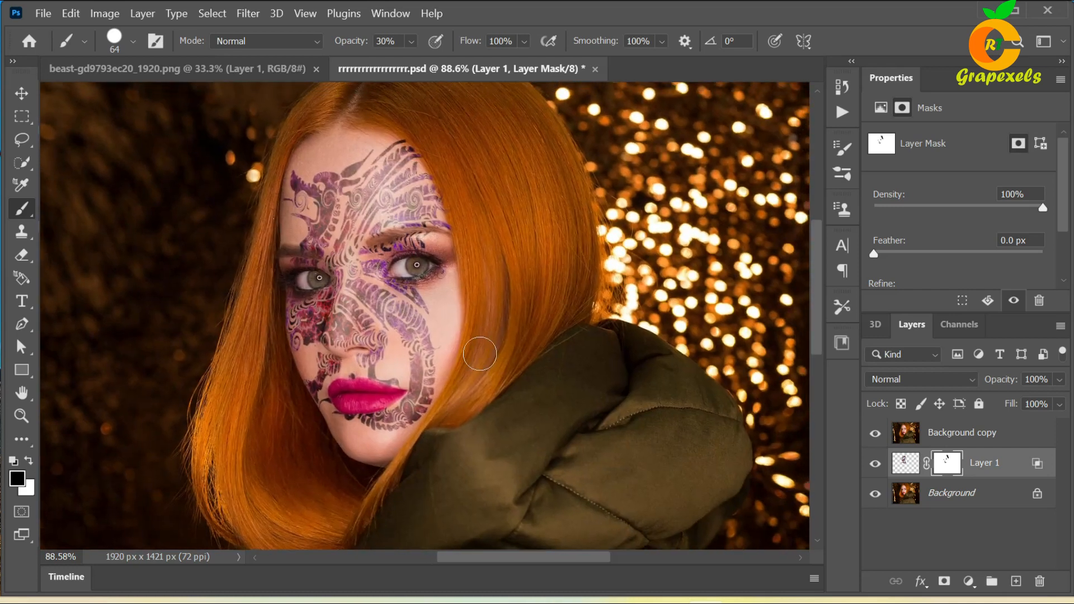
pyautogui.click(959, 435)
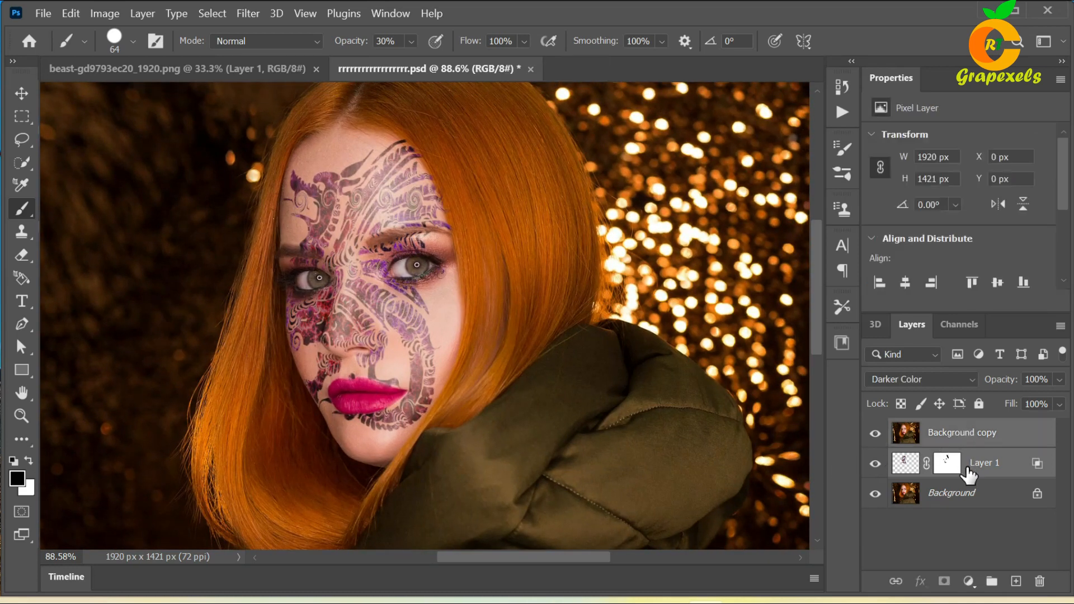
pyautogui.click(991, 581)
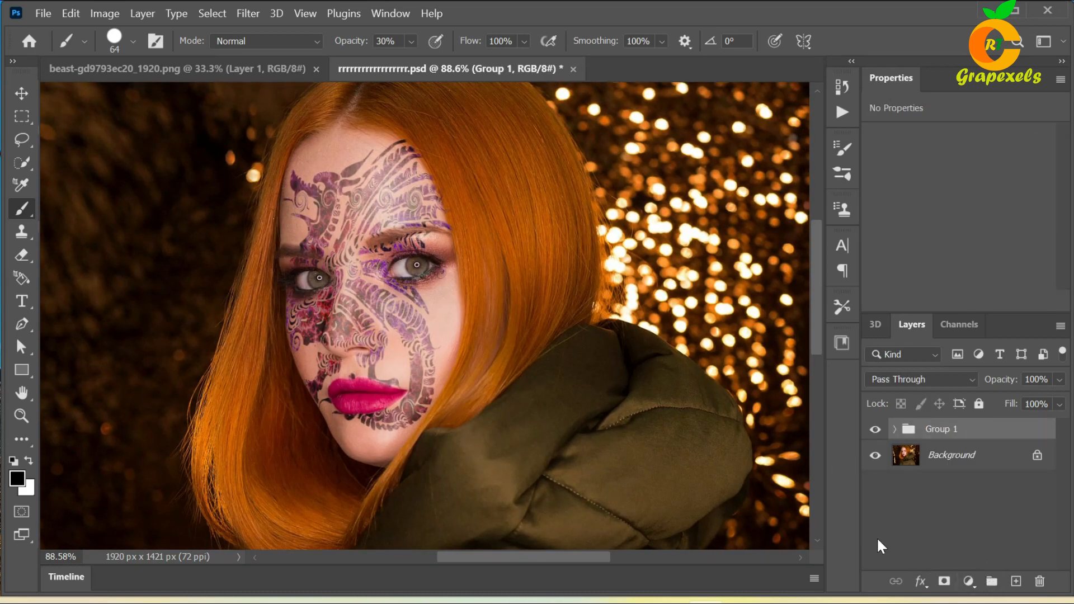
# Hide and show the tattoo group several times to compare the face before and after, leaving the group visible
pyautogui.scroll(1, 489, 427)
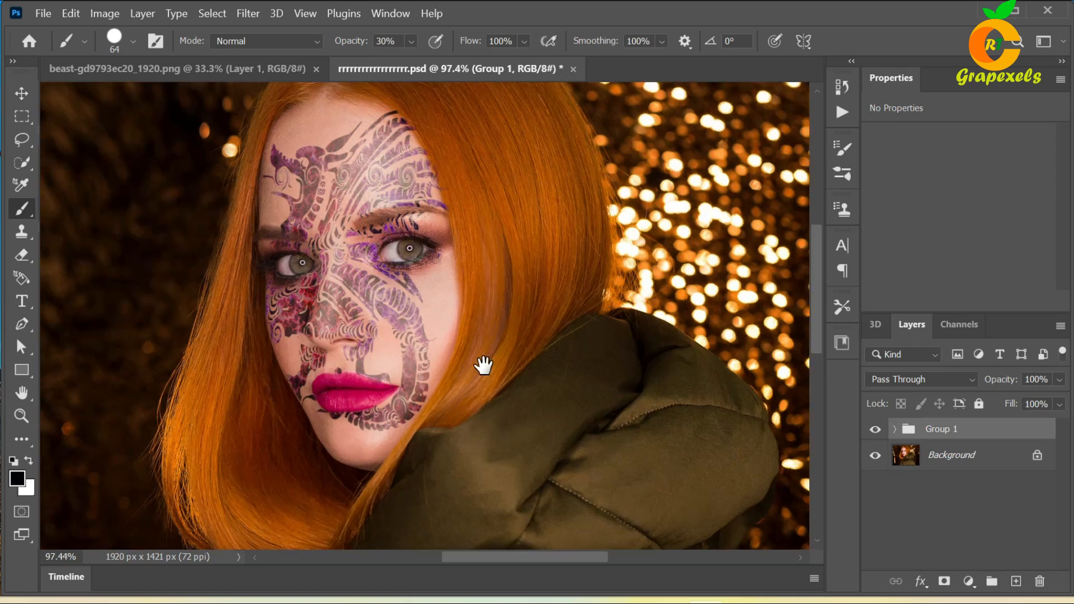
pyautogui.moveTo(483, 366); pyautogui.dragTo(486, 415)
pyautogui.click(874, 429)
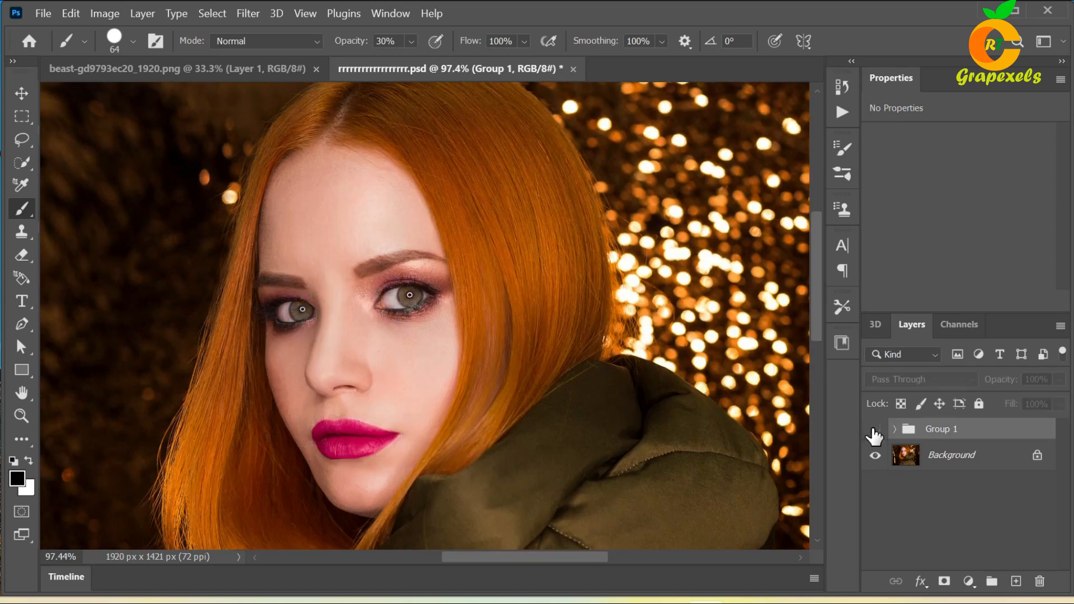
pyautogui.click(875, 429)
pyautogui.click(875, 430)
pyautogui.click(875, 430)
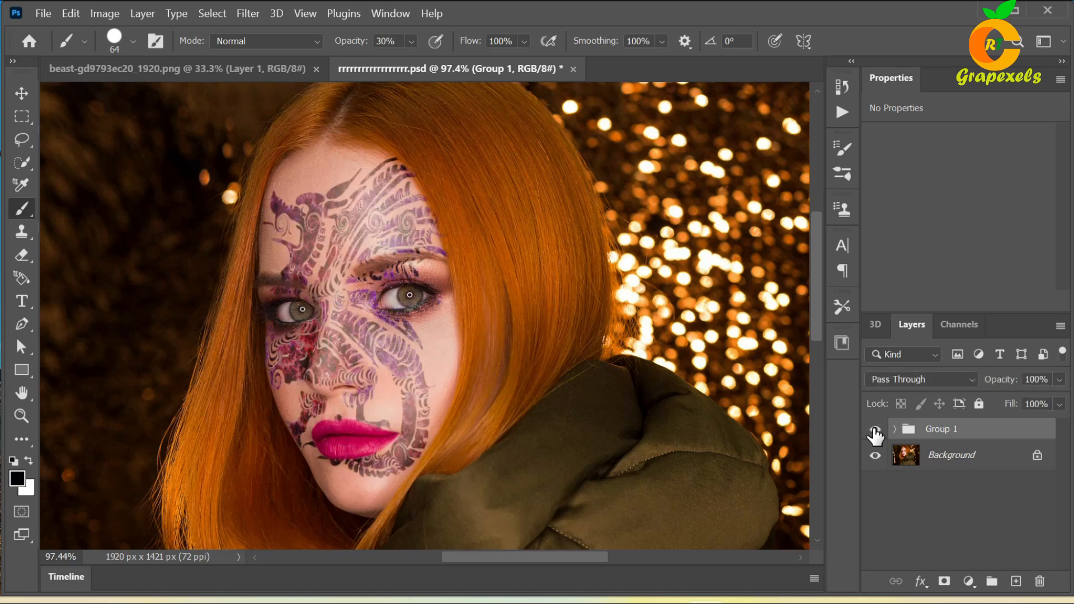
pyautogui.click(875, 430)
pyautogui.click(875, 430)
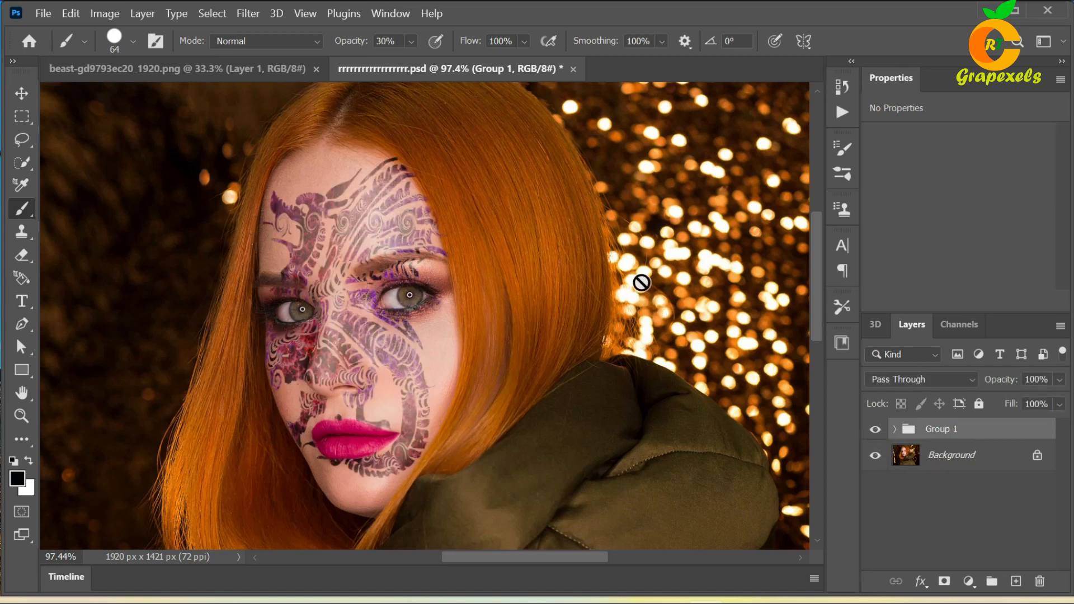